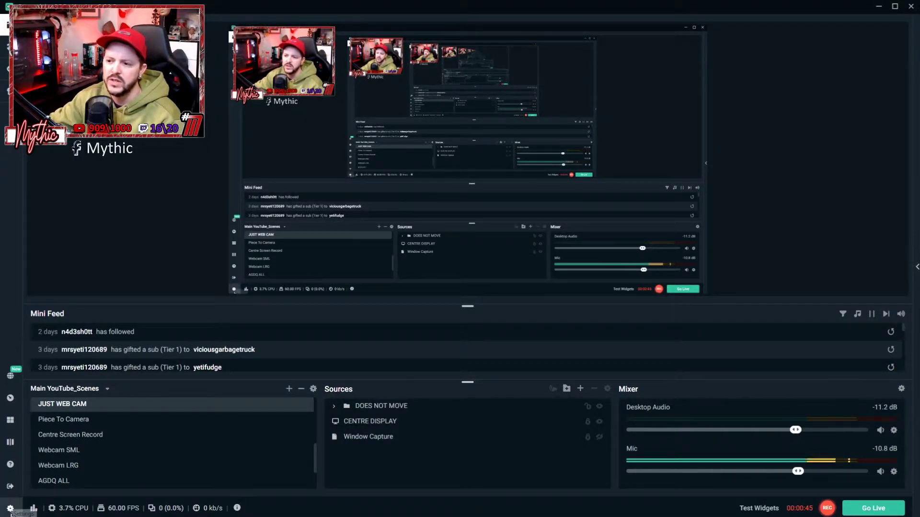
Open the streaming software's settings and review the General options, including language, output confirmations and source alignment snapping
click(10, 508)
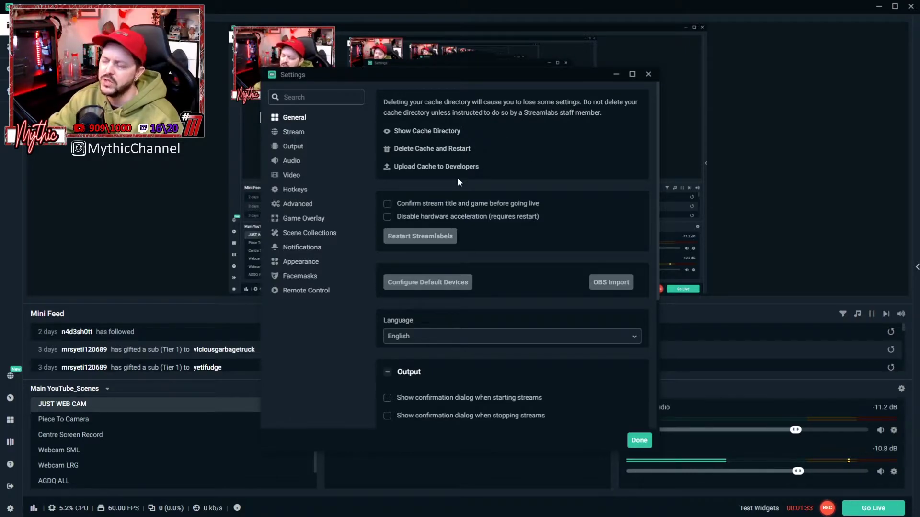
drag(427, 77, 516, 35)
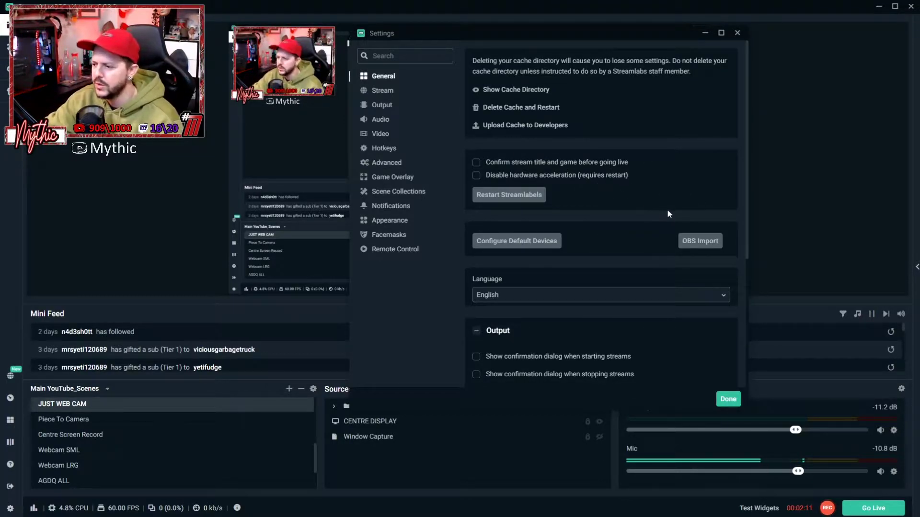
scroll(667, 209, down, 3)
scroll(703, 267, down, 1)
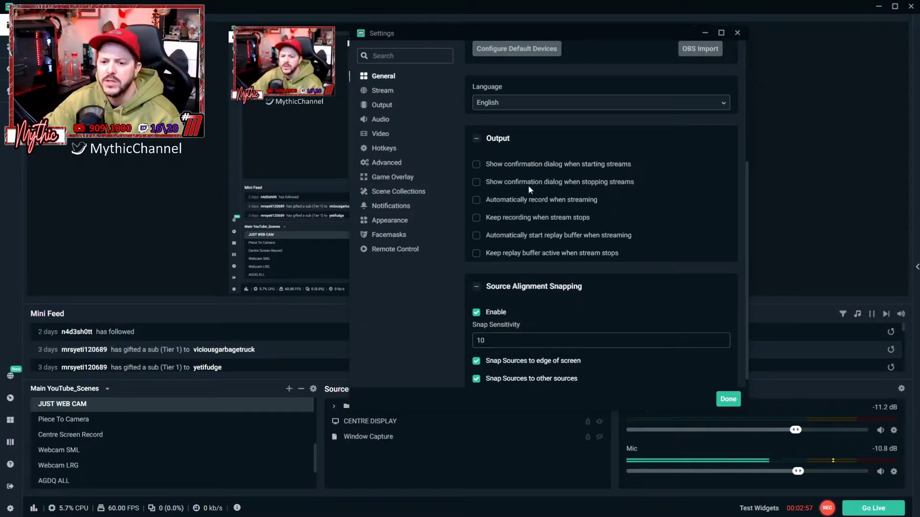
scroll(718, 207, down, 1)
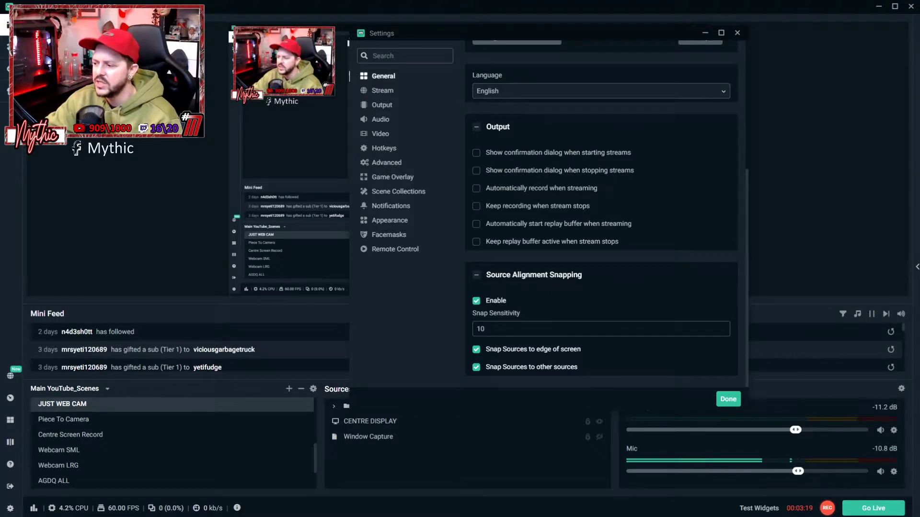
Review the Stream settings for service, server and stream key, and open the Output settings
click(388, 91)
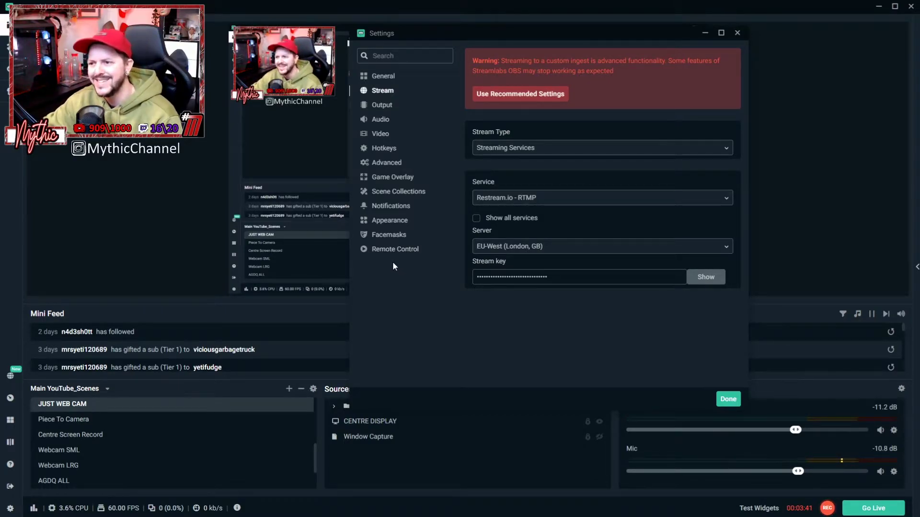
click(381, 110)
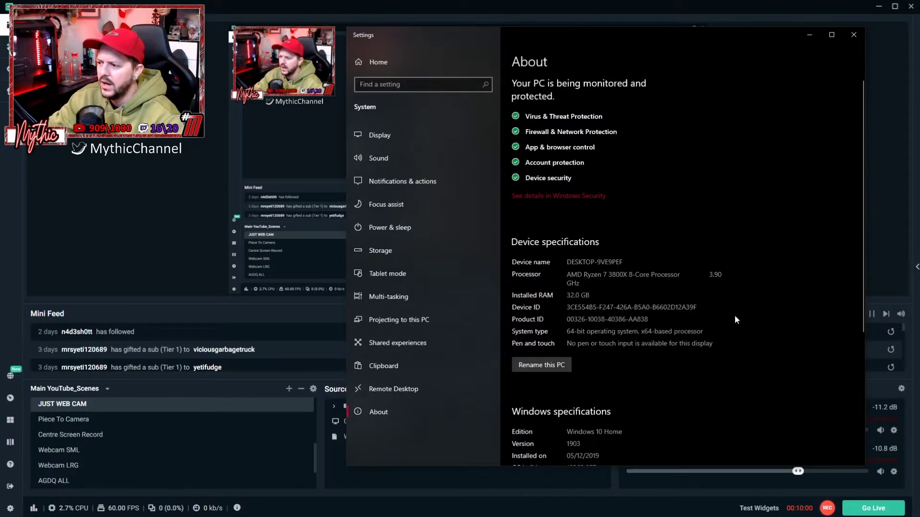
Check the PC's device specifications on the Windows About page and close Windows Settings
scroll(739, 316, down, 1)
scroll(745, 319, up, 1)
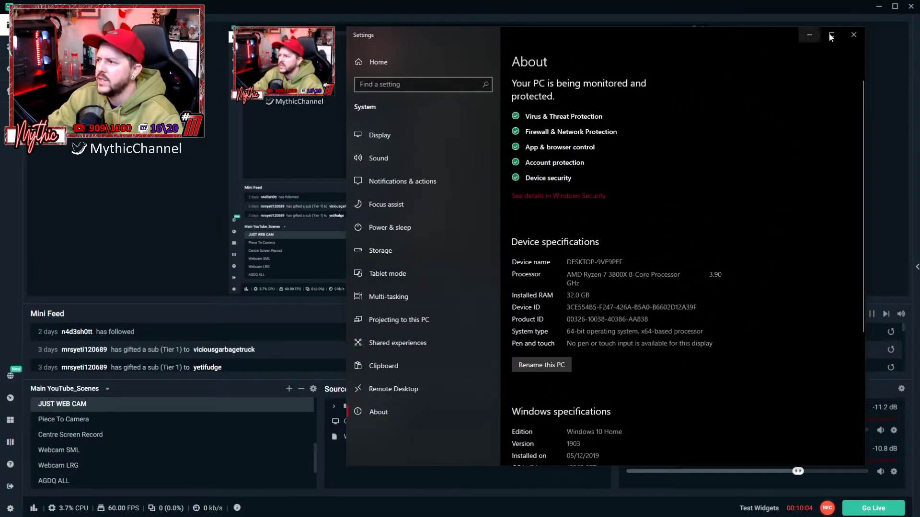
click(853, 34)
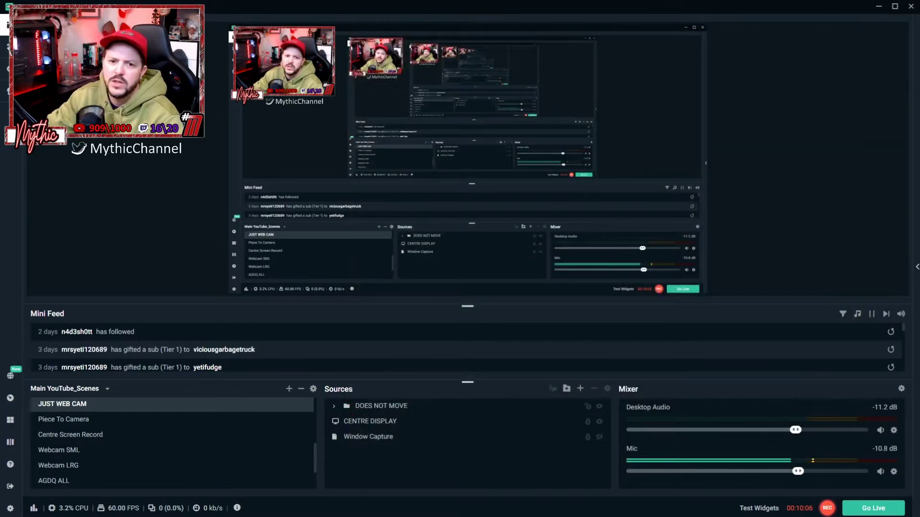
Bring back the streaming software's Output settings and review the streaming encoder options down to Max B-frames
click(10, 508)
drag(701, 81, 617, 82)
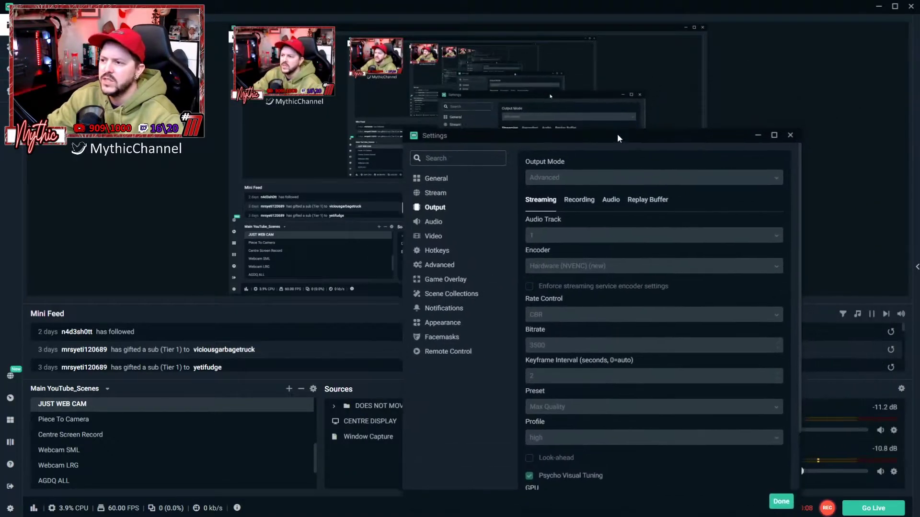
drag(600, 51, 565, 27)
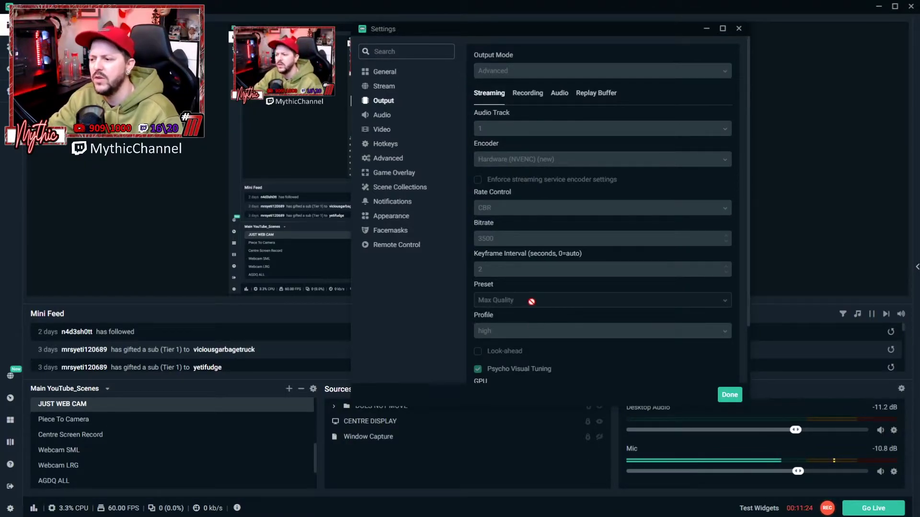
scroll(683, 354, down, 3)
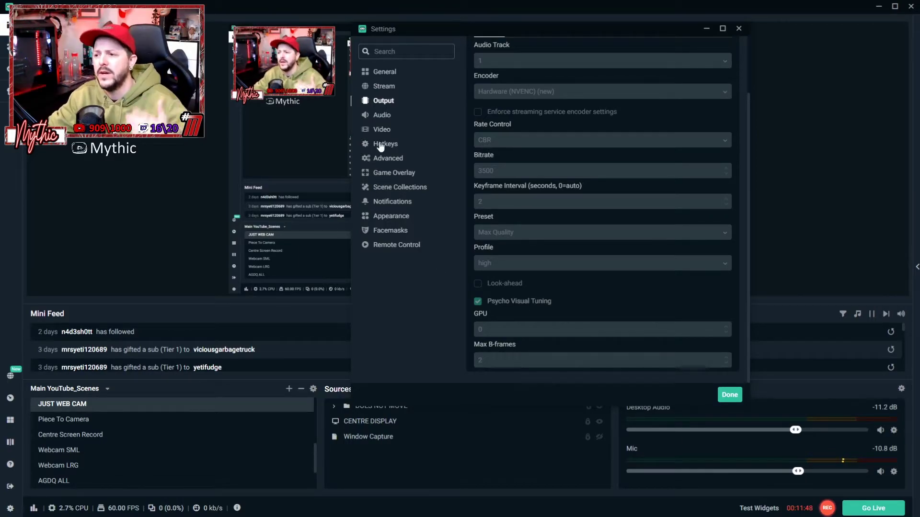
Open the Audio settings and inspect the available sample rate and channel options without changing them
click(381, 116)
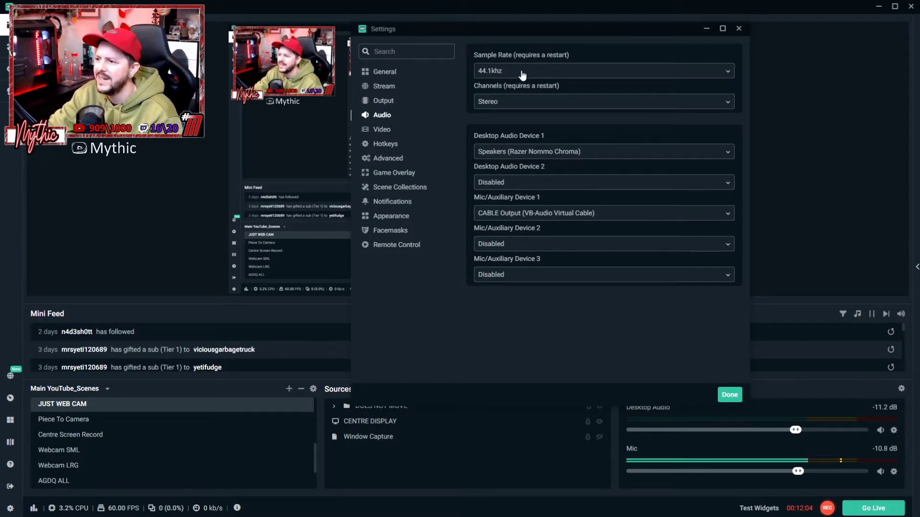
click(728, 69)
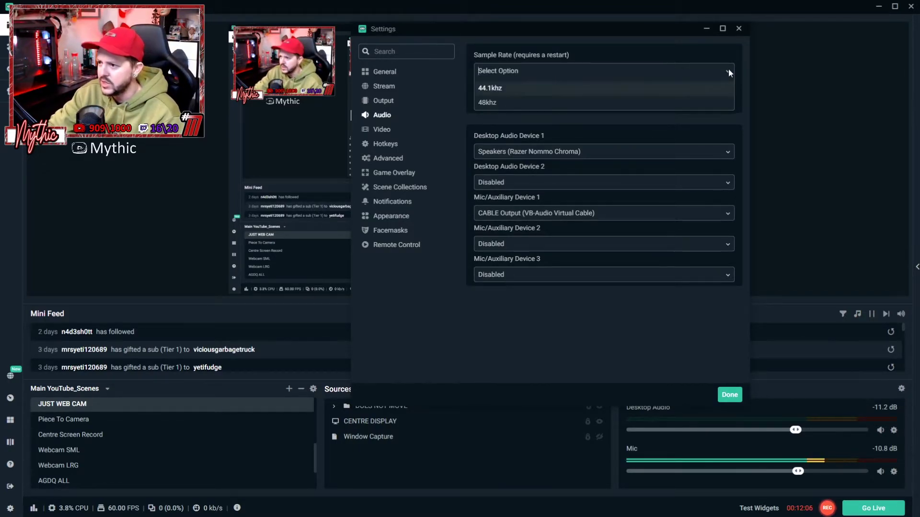
click(729, 71)
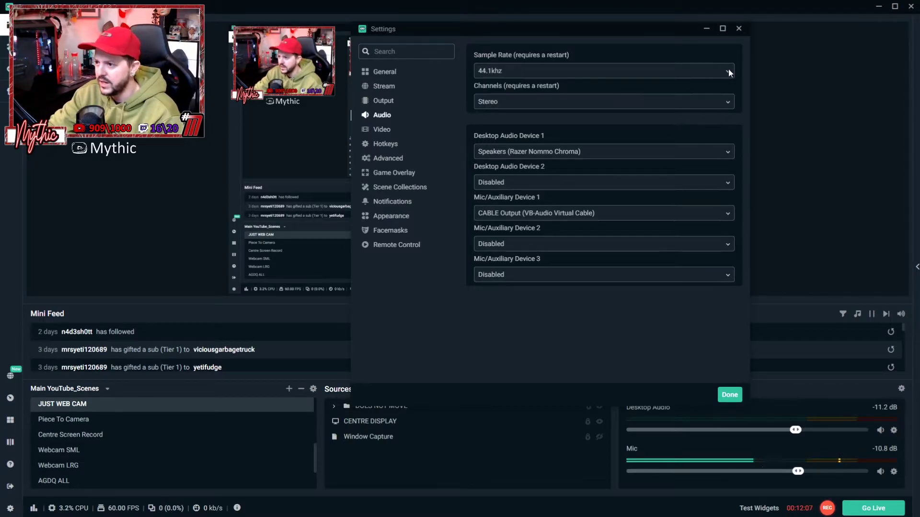
click(728, 100)
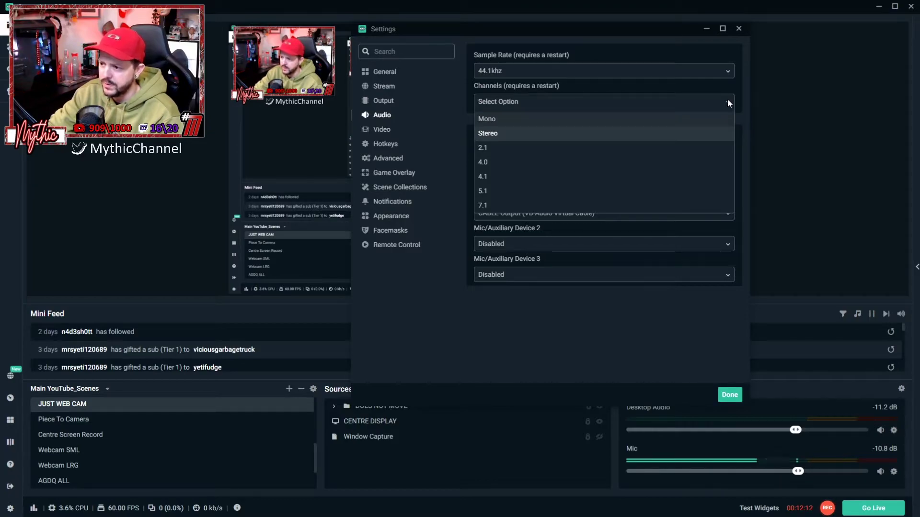
click(728, 102)
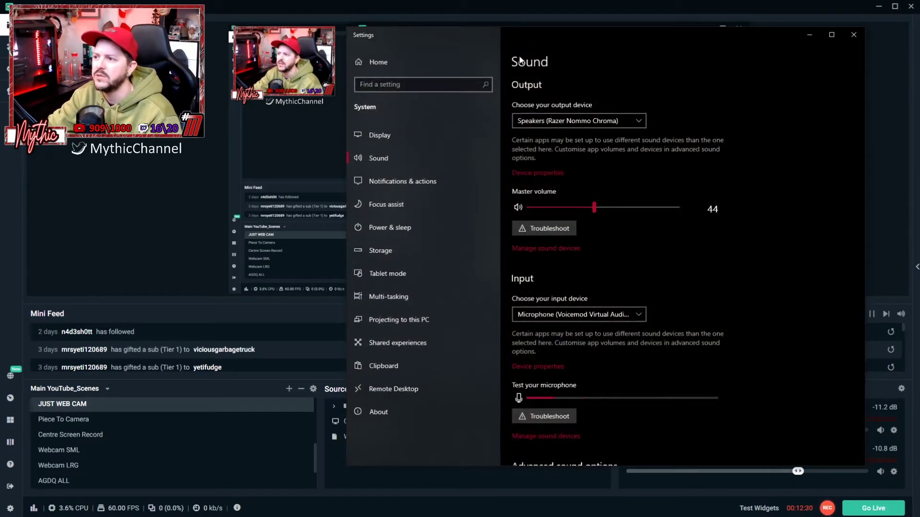
Open the Sound Control Panel from Windows sound settings, close Windows Settings, and place the Sound dialog beside the Audio settings
drag(533, 33, 438, 64)
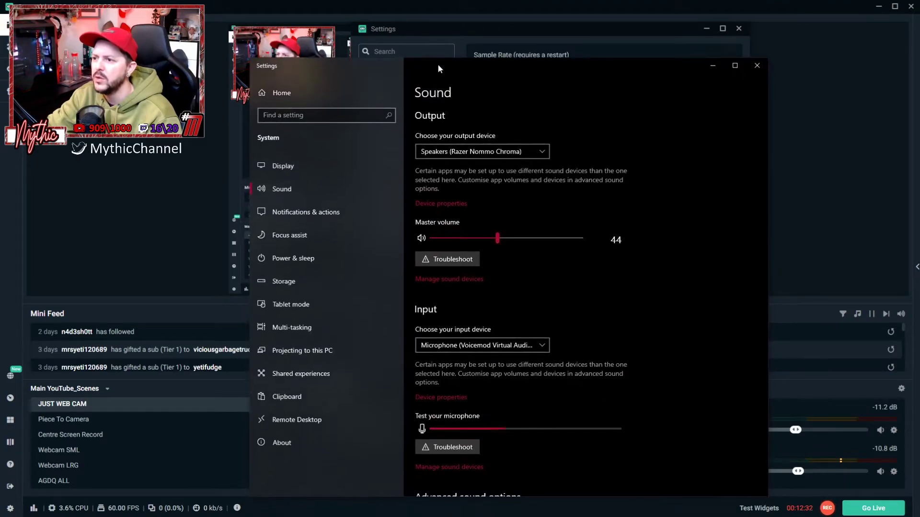
double_click(438, 65)
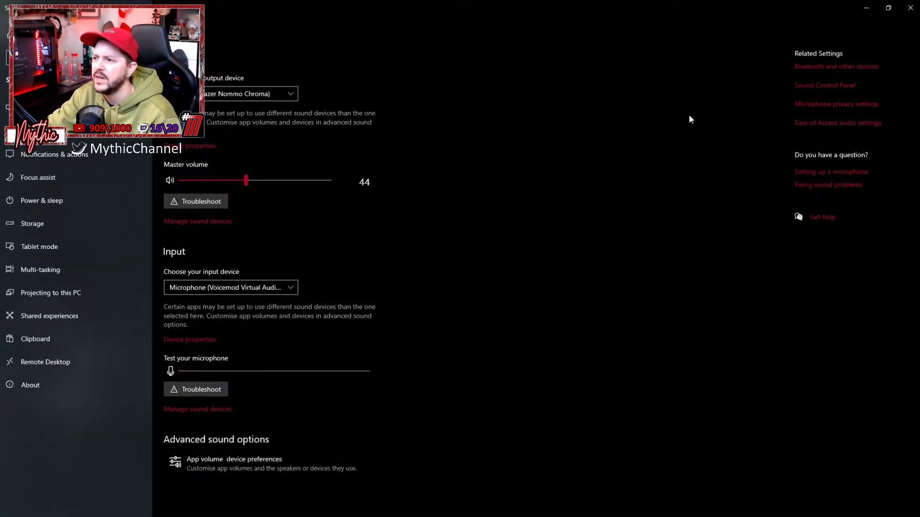
click(831, 91)
click(910, 7)
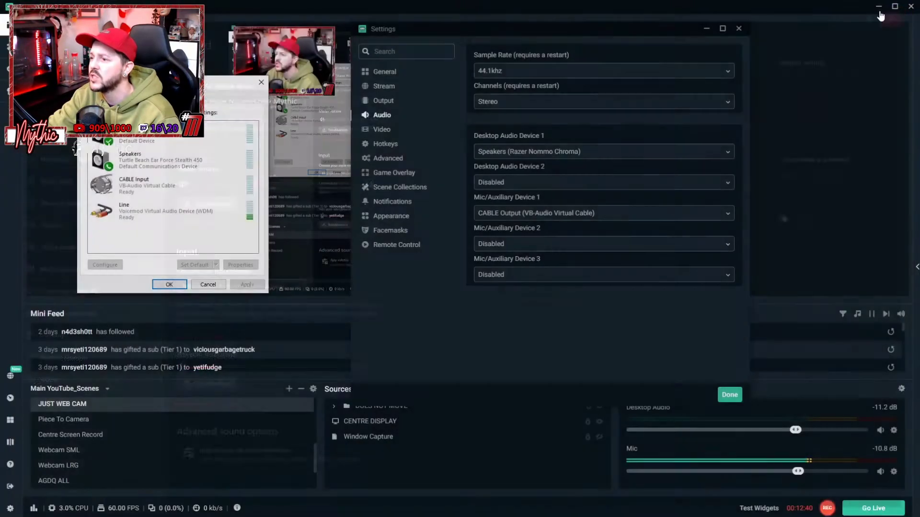
drag(158, 89, 185, 168)
drag(451, 32, 559, 50)
drag(209, 161, 348, 142)
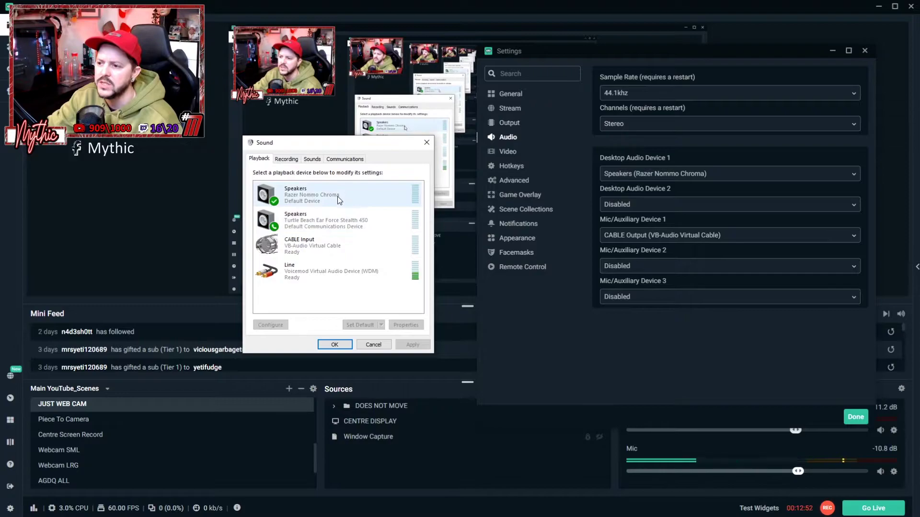
Check the Yeti Stereo Microphone's default format options in its recording device properties and leave without changes
click(292, 162)
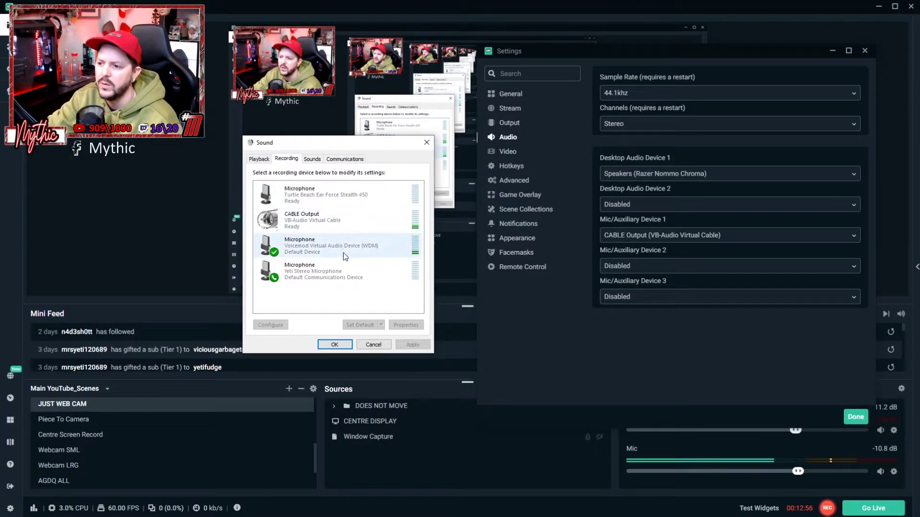
click(325, 280)
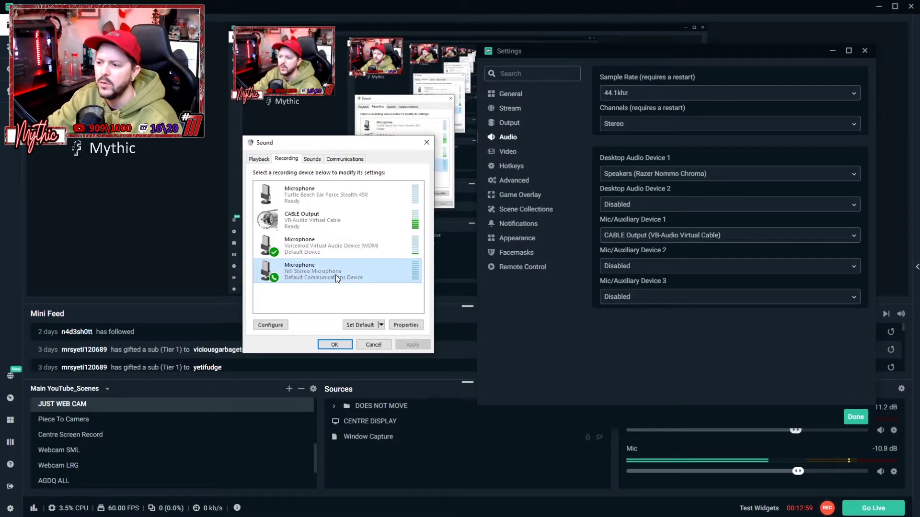
click(406, 325)
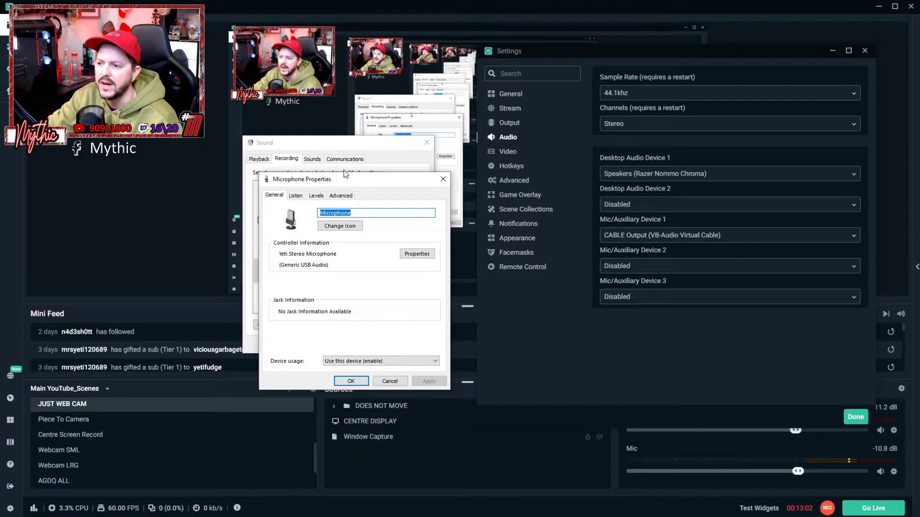
click(342, 197)
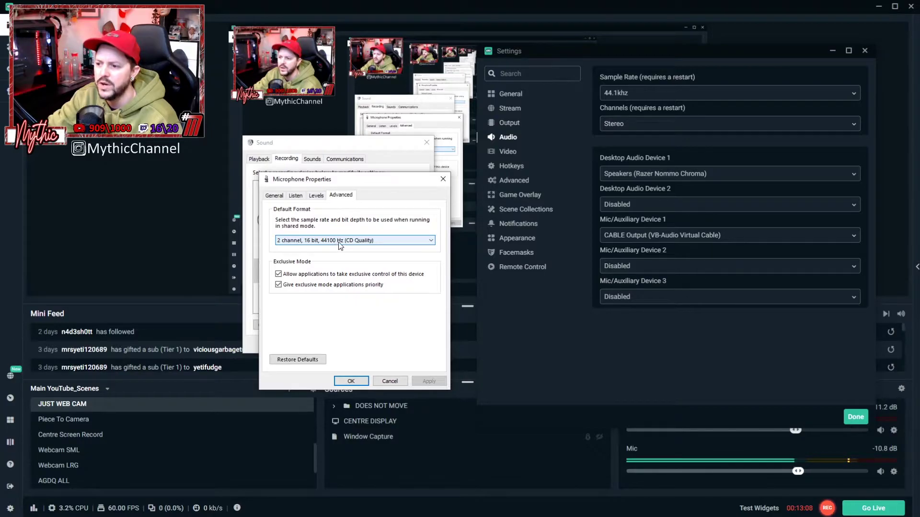
click(431, 242)
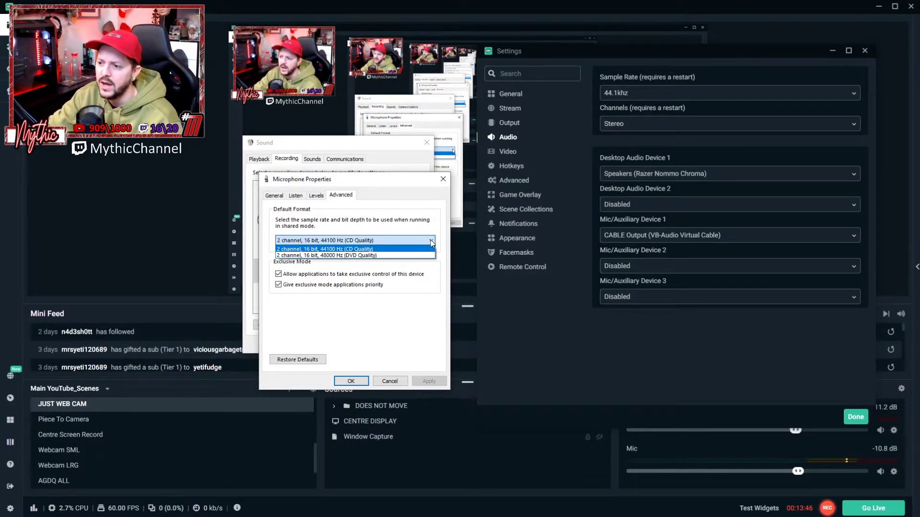
click(432, 249)
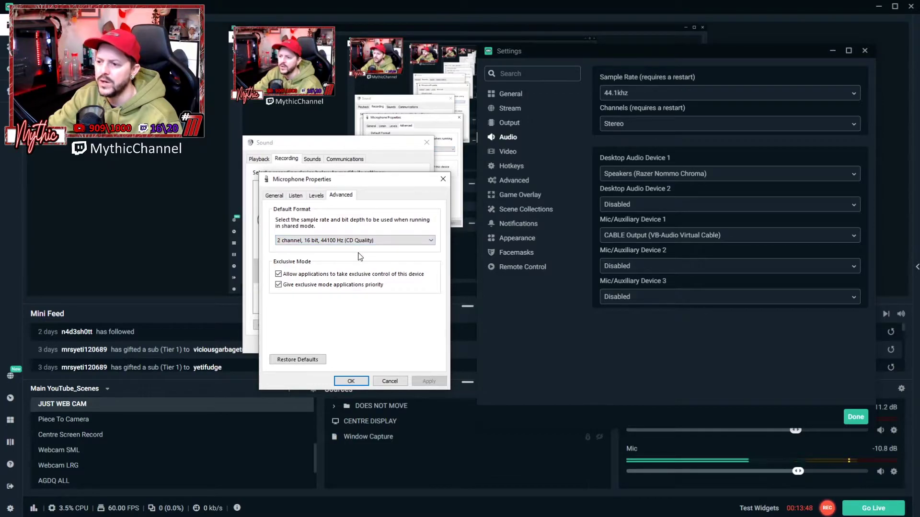
click(389, 380)
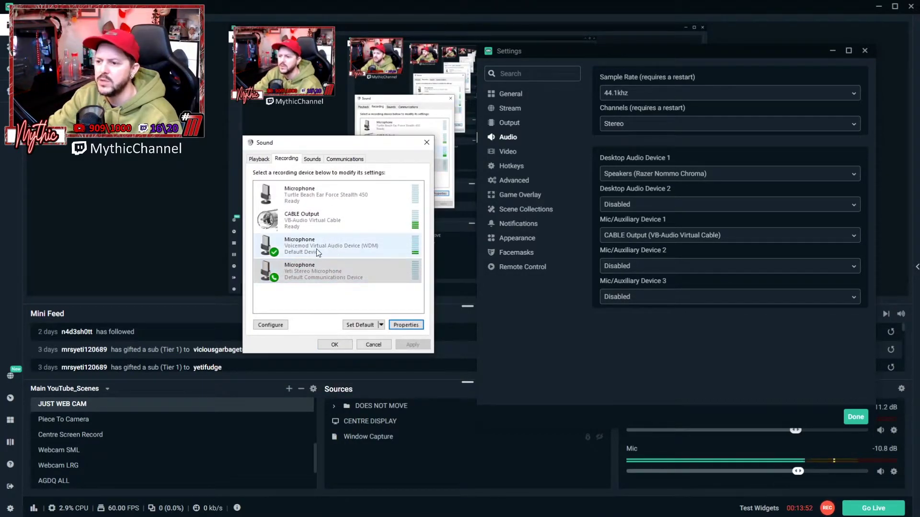
Check the spatial sound and default format of the Razer Nommo Chroma playback speakers and leave without changes
click(259, 159)
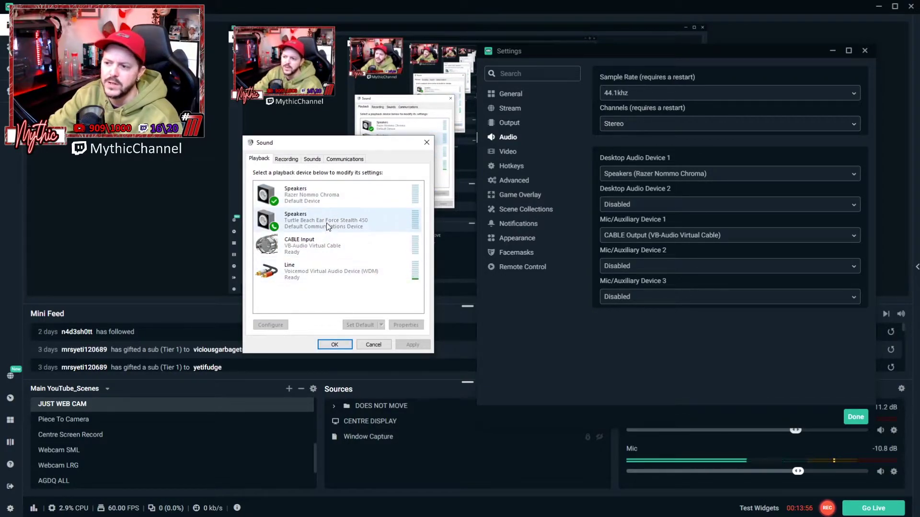
click(320, 197)
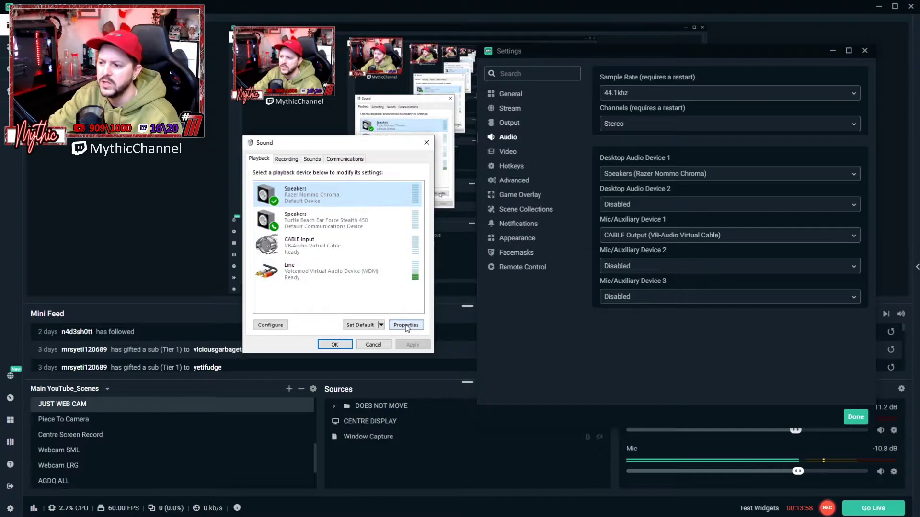
click(405, 324)
click(393, 195)
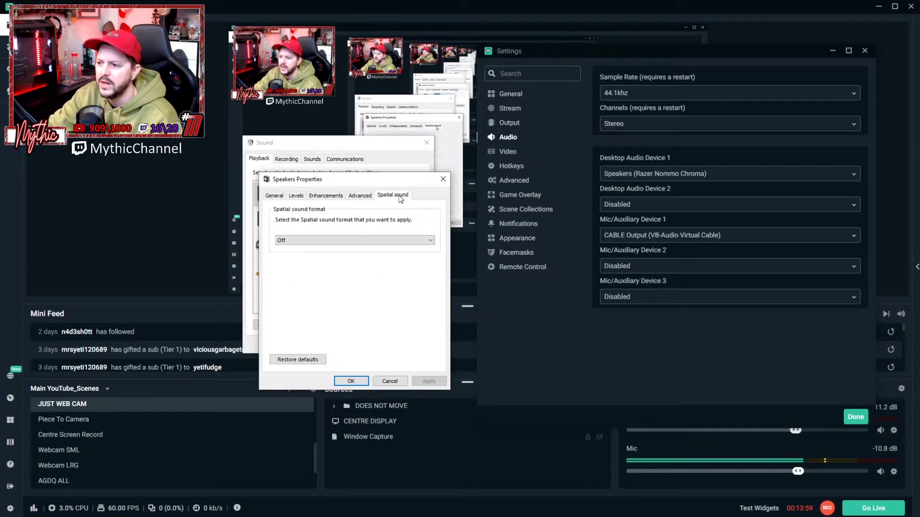
click(366, 195)
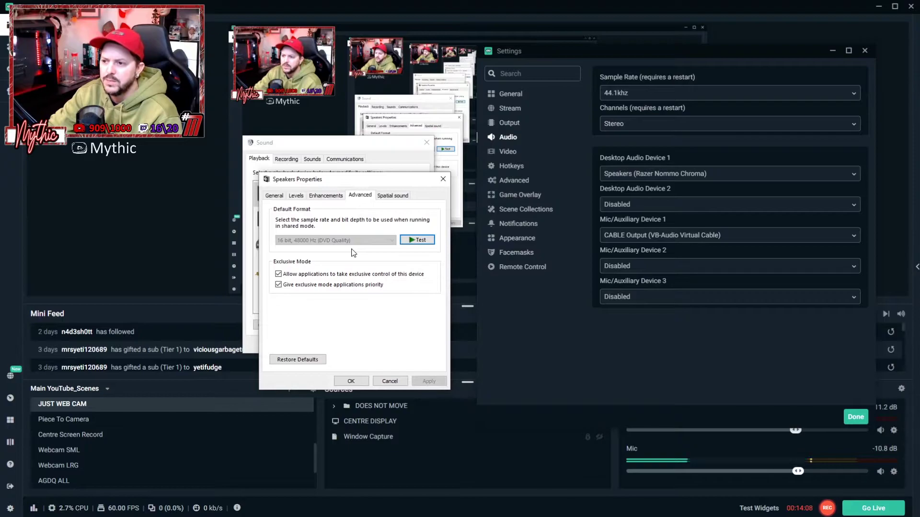
click(391, 381)
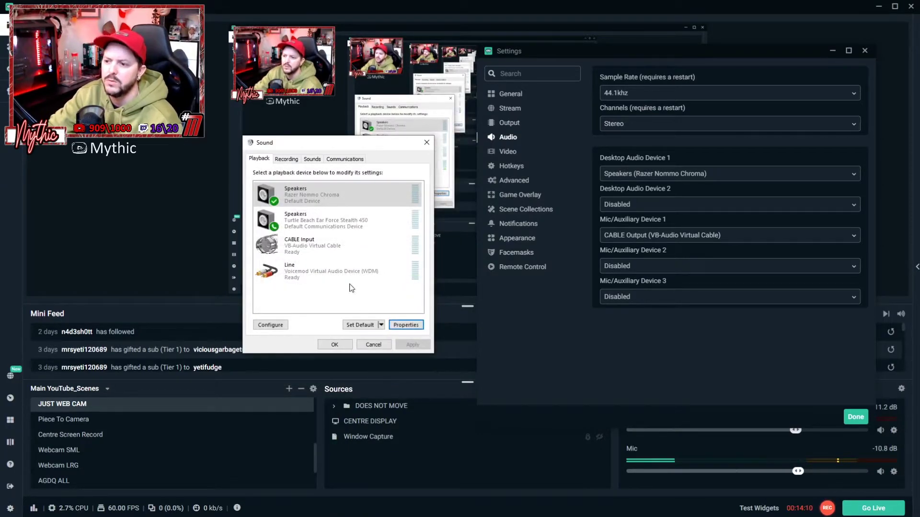
Check the default format of the Voicemod Virtual Audio Device playback line in its advanced properties
click(321, 275)
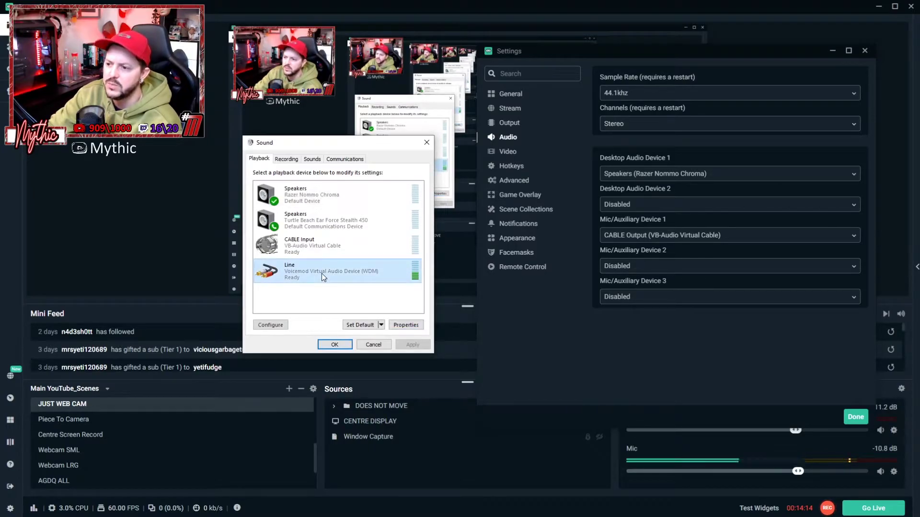
click(403, 324)
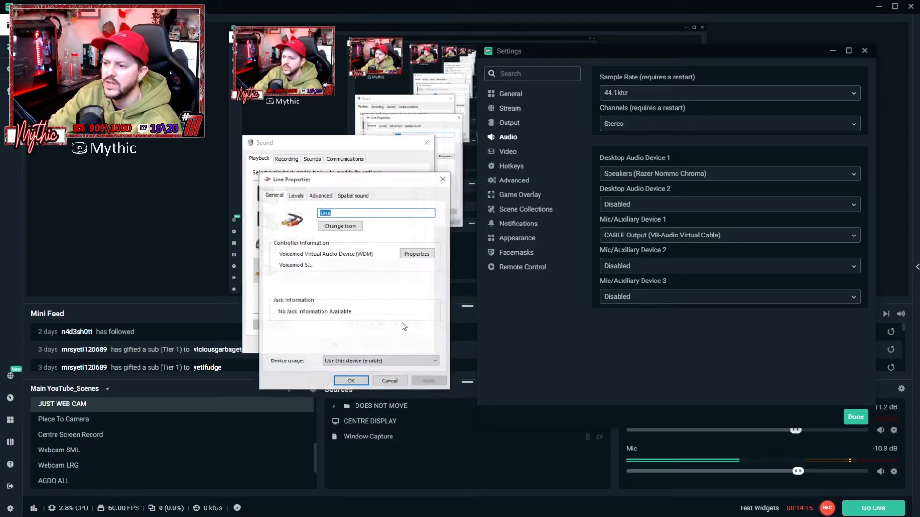
click(316, 196)
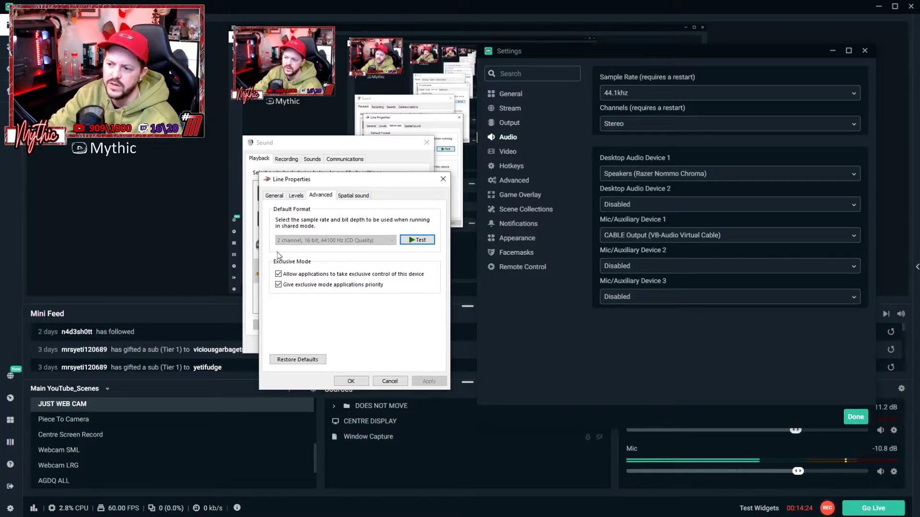
Close the Voicemod line properties and the Sound dialog without changes, and reposition the Settings window over the main view
click(389, 380)
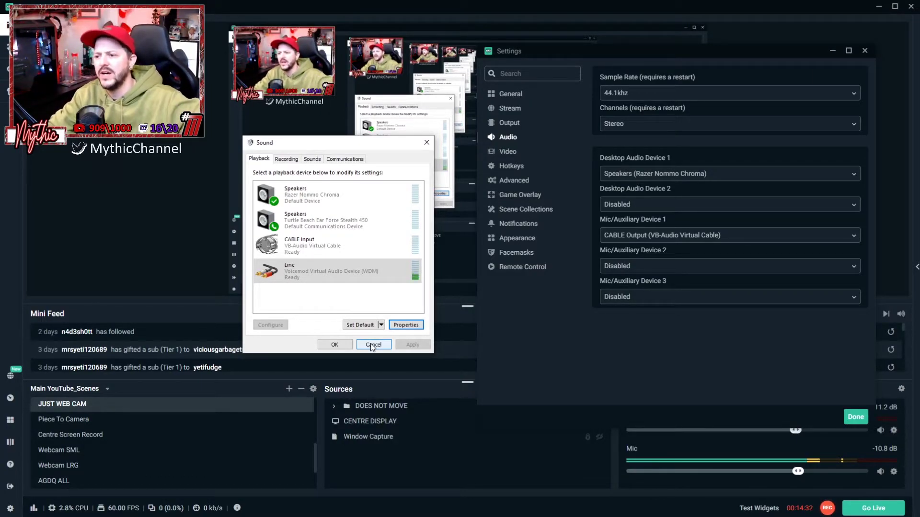
click(372, 345)
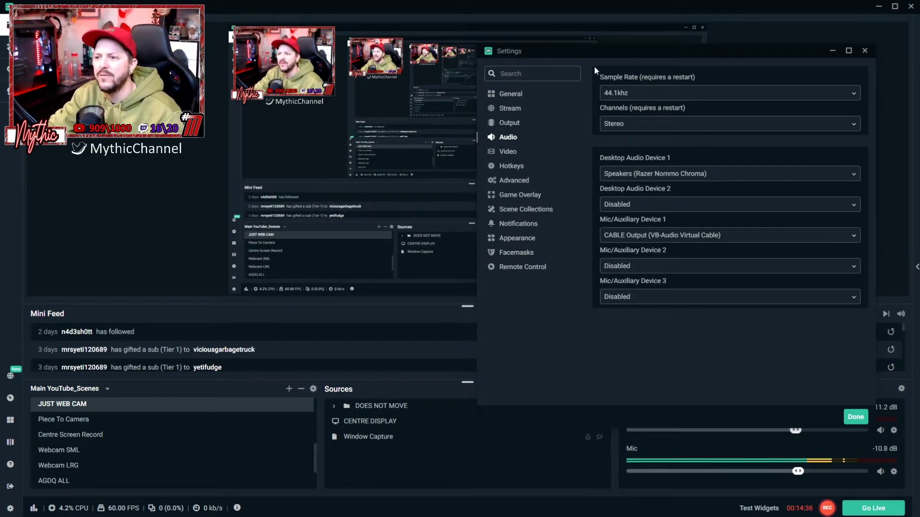
double_click(628, 51)
double_click(529, 10)
drag(605, 47, 503, 41)
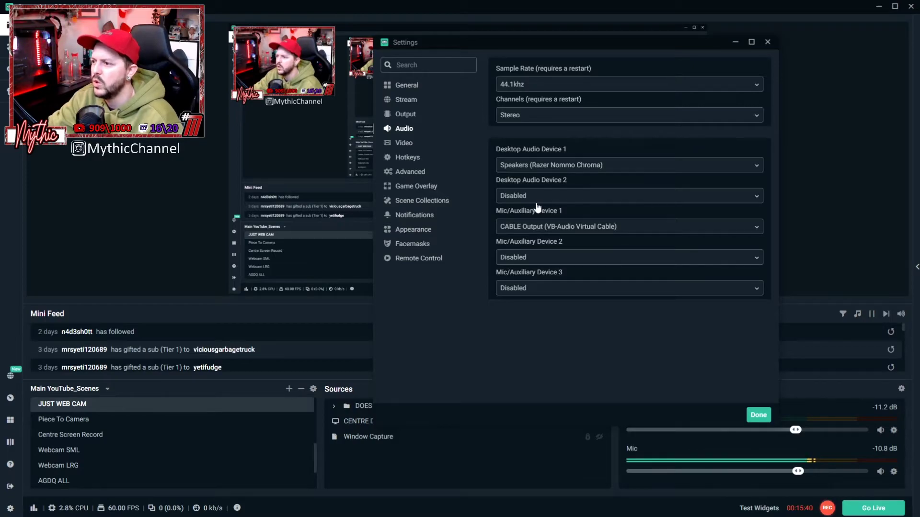
Open the Video settings, check the main monitor's display resolution in the Windows Display settings, and close Windows Settings
click(404, 142)
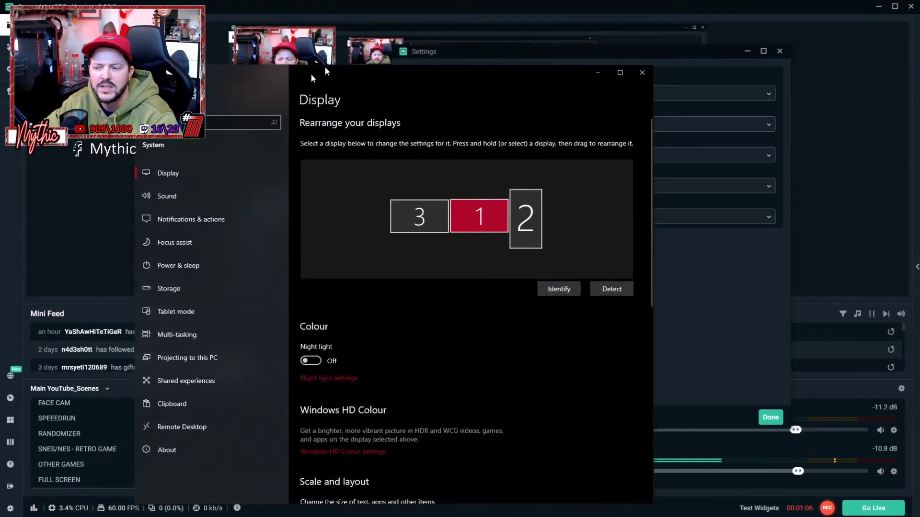
drag(311, 73, 530, 31)
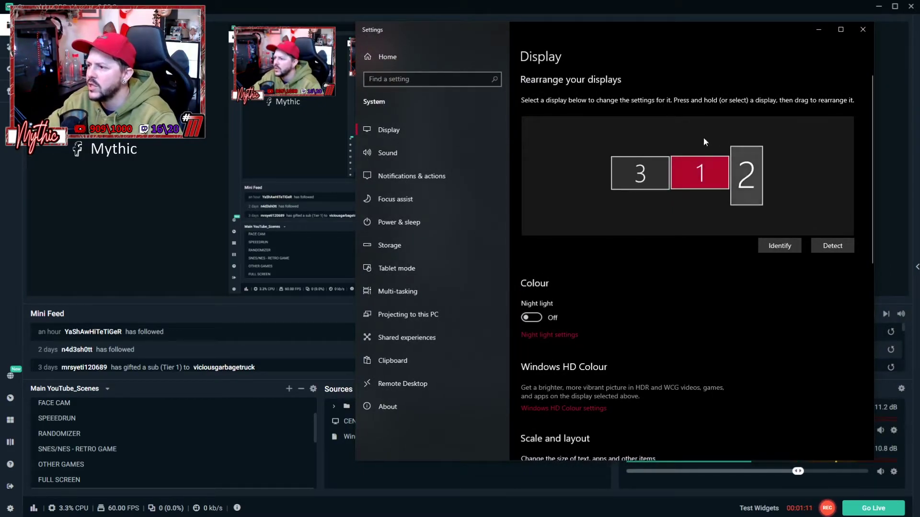
scroll(816, 344, down, 5)
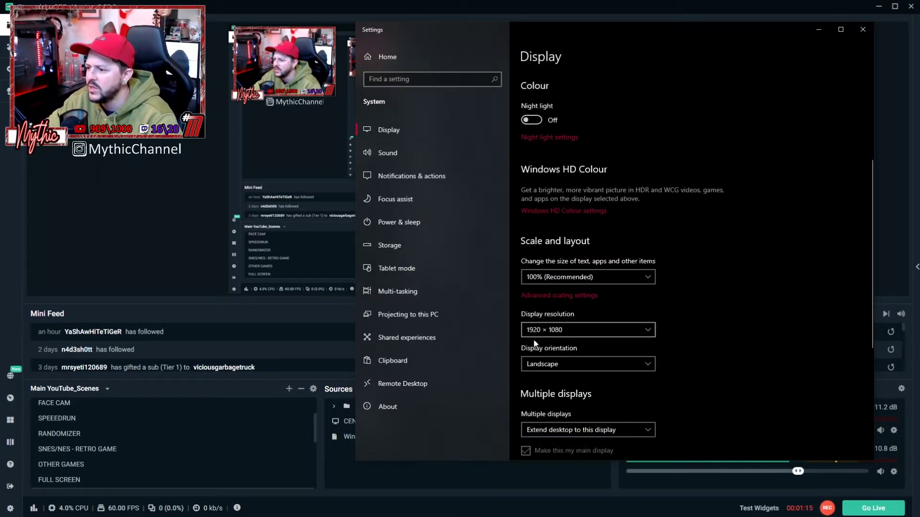
click(862, 29)
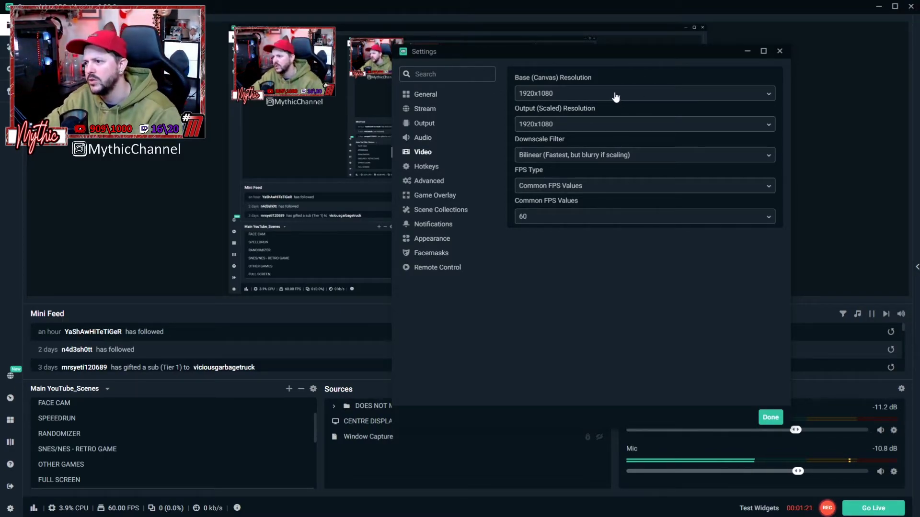
Set the output (scaled) resolution to 1920x1080 and the downscale filter to Bilinear (Fastest, but blurry if scaling)
click(769, 125)
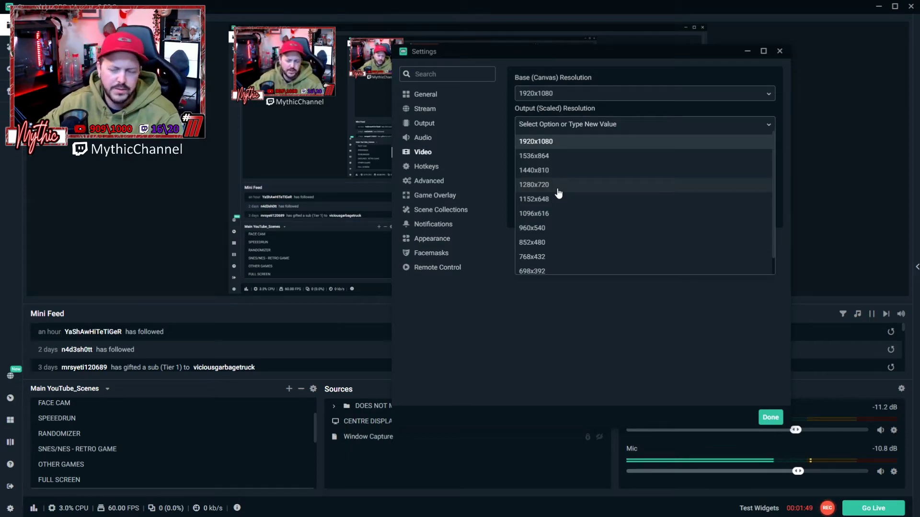
click(588, 142)
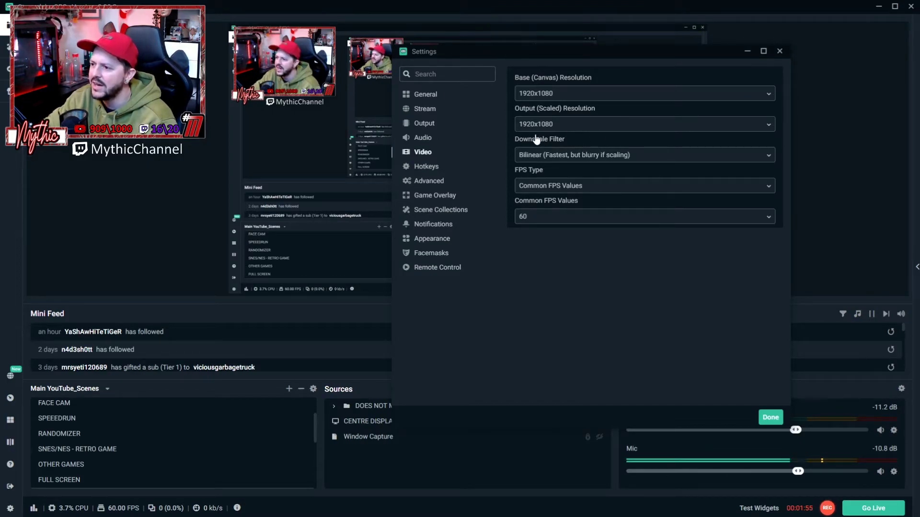
click(770, 158)
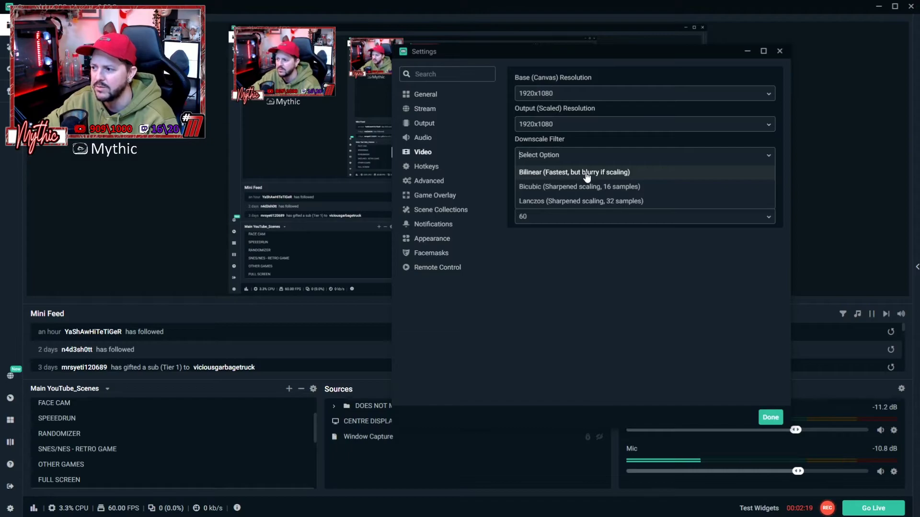
click(626, 173)
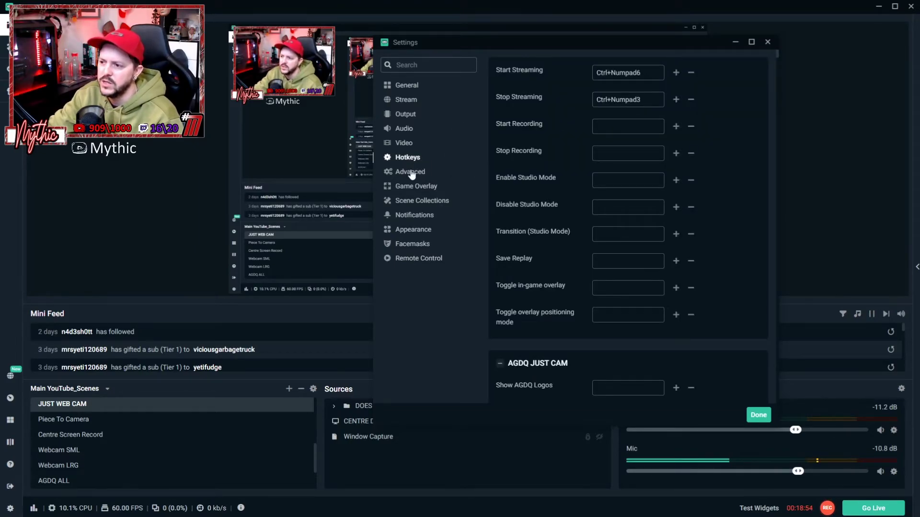
In the Advanced settings, set the process priority to Above Normal and keep the Settings window in front
click(411, 174)
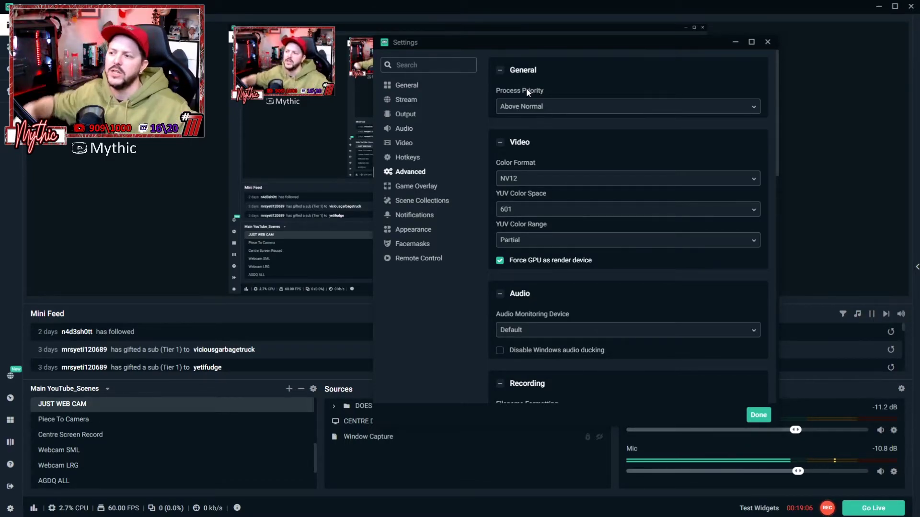
click(752, 107)
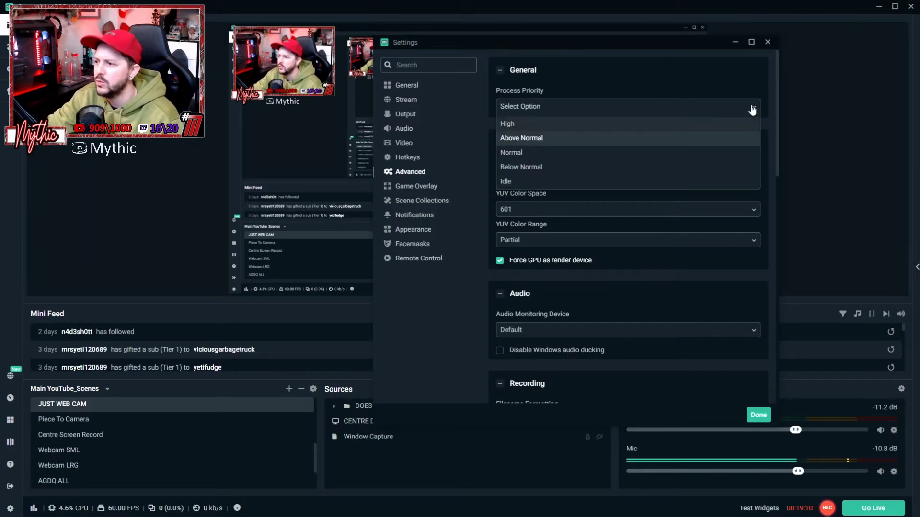
key(Return)
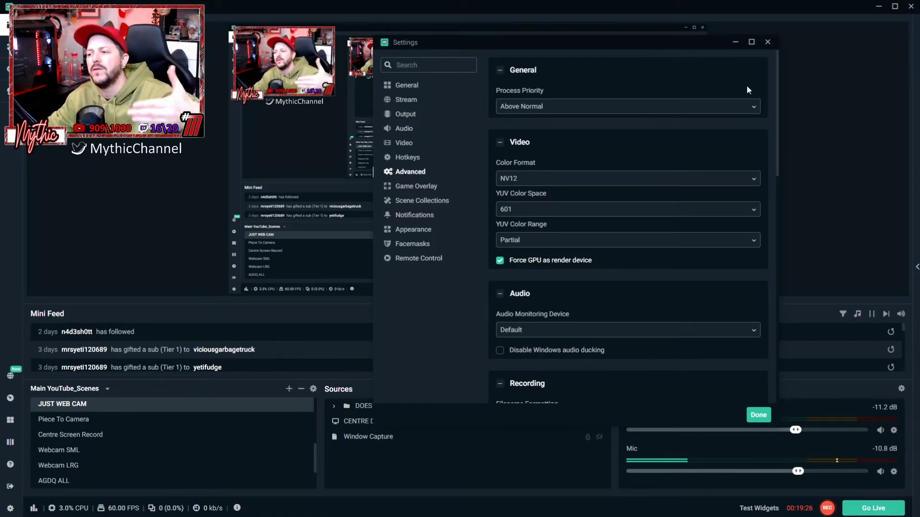
click(780, 127)
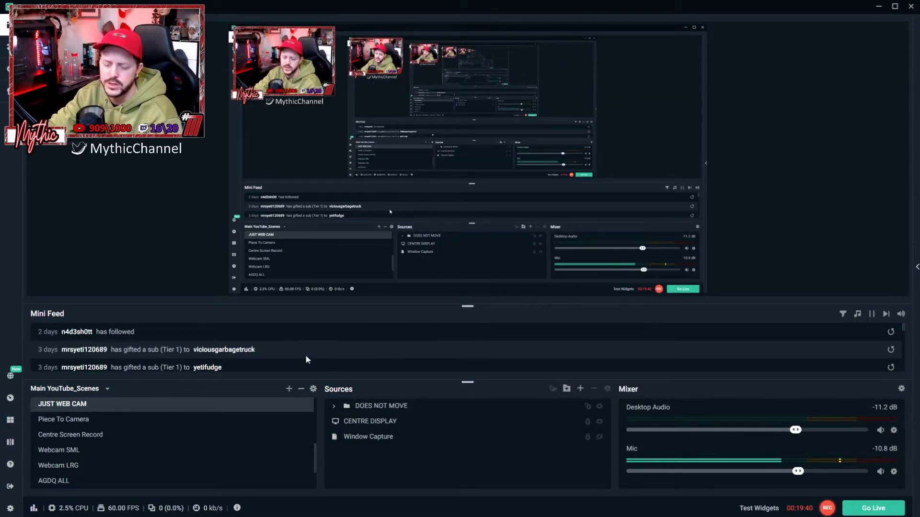
key(alt+Tab)
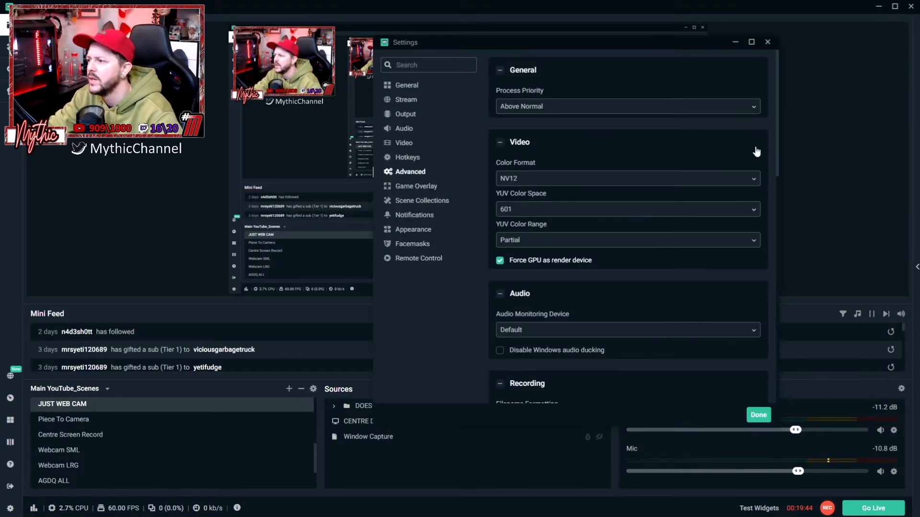
Examine the Advanced video, audio, recording, replay buffer, stream delay, reconnect, network, sources and media file settings
scroll(765, 147, down, 2)
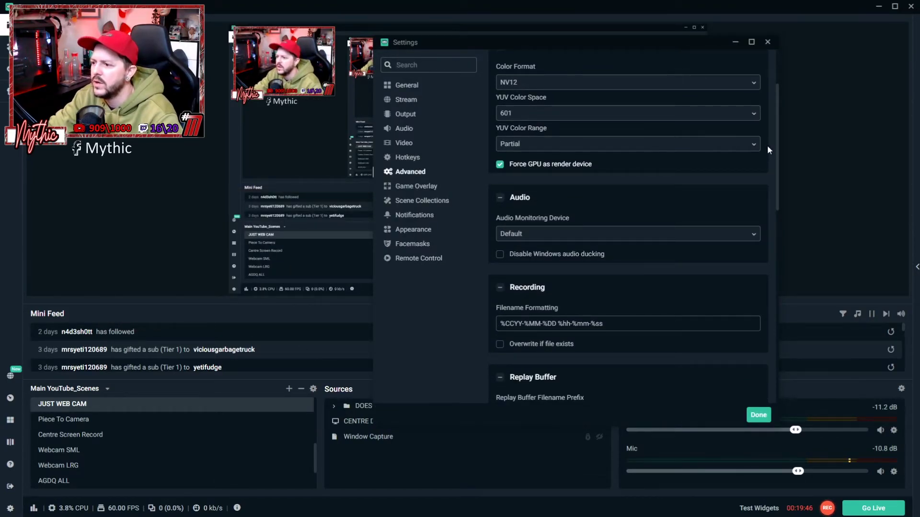
scroll(767, 146, up, 1)
scroll(768, 150, up, 1)
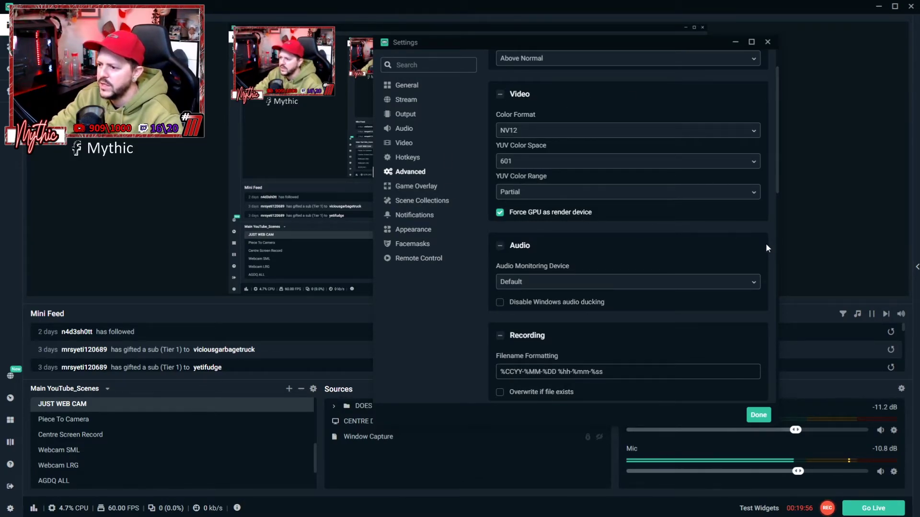
scroll(767, 245, down, 2)
scroll(766, 245, down, 3)
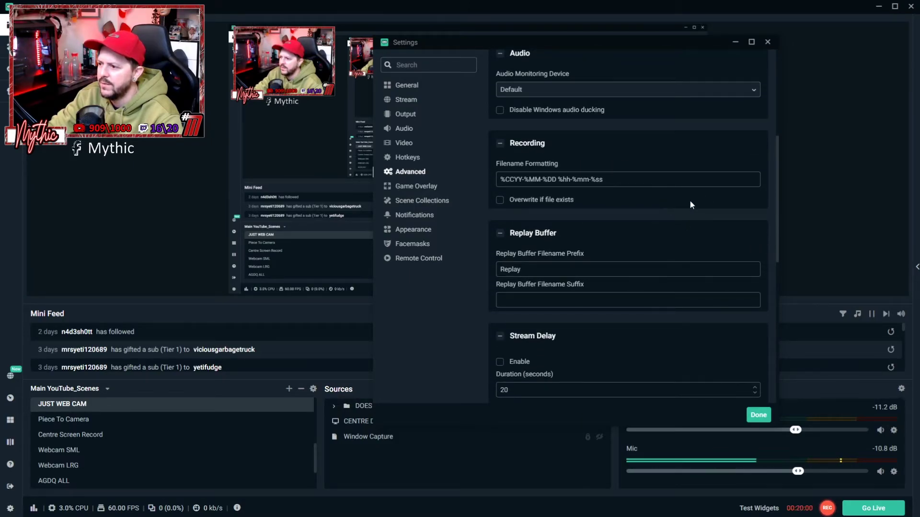
scroll(767, 226, down, 3)
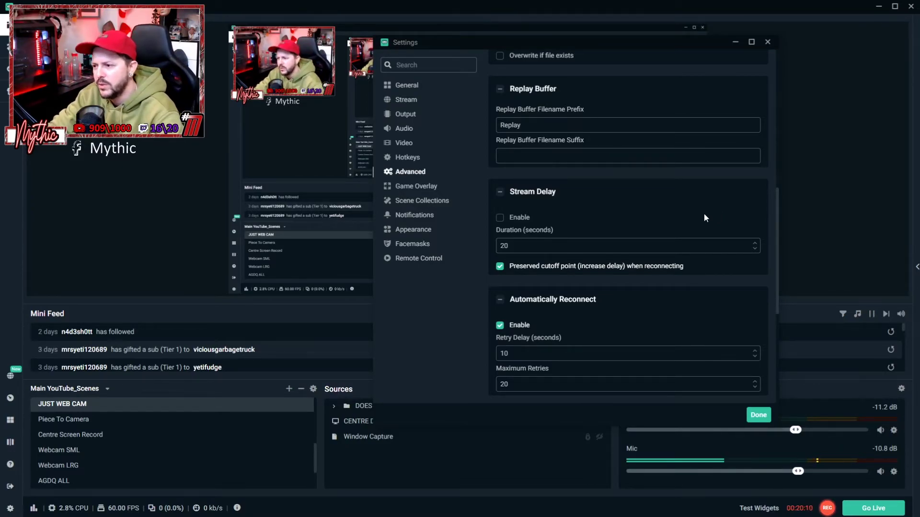
scroll(760, 214, down, 3)
scroll(774, 284, down, 2)
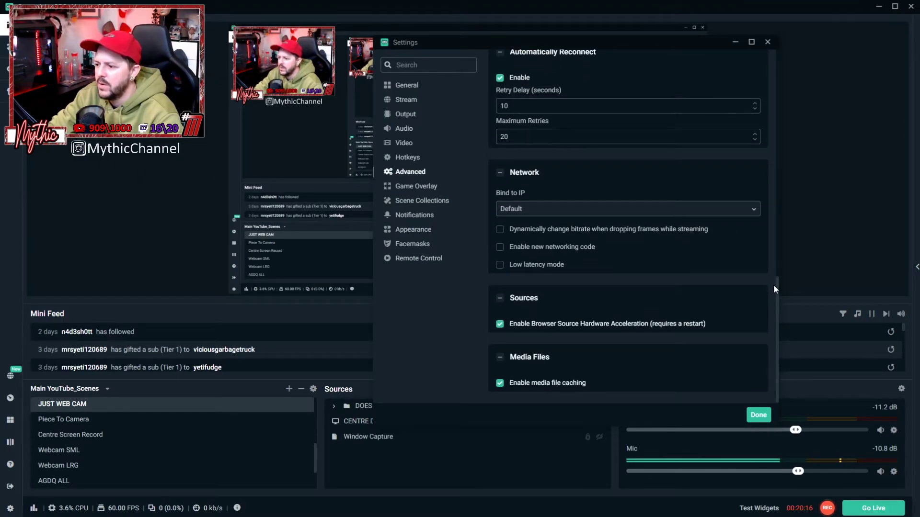
scroll(772, 284, up, 3)
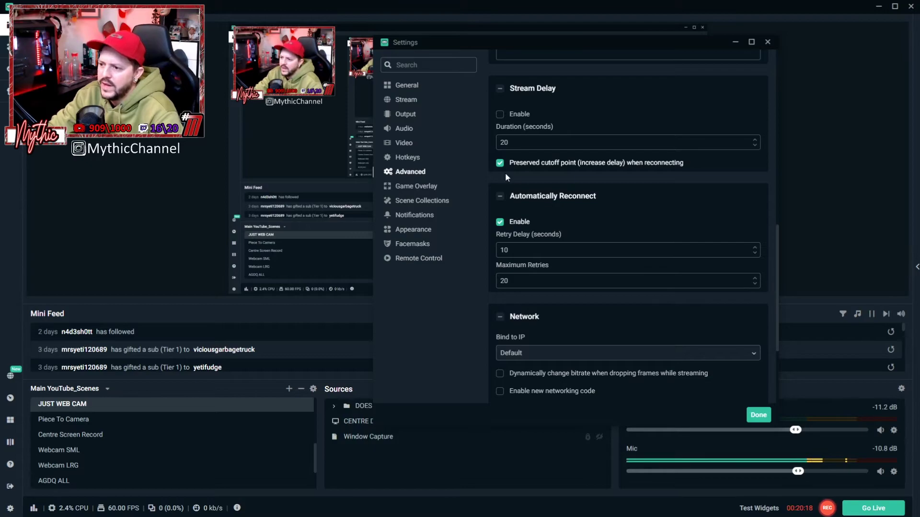
Review the Game Overlay, Scene Collections, Notifications, Appearance, Facemasks and Remote Control settings in turn
click(421, 188)
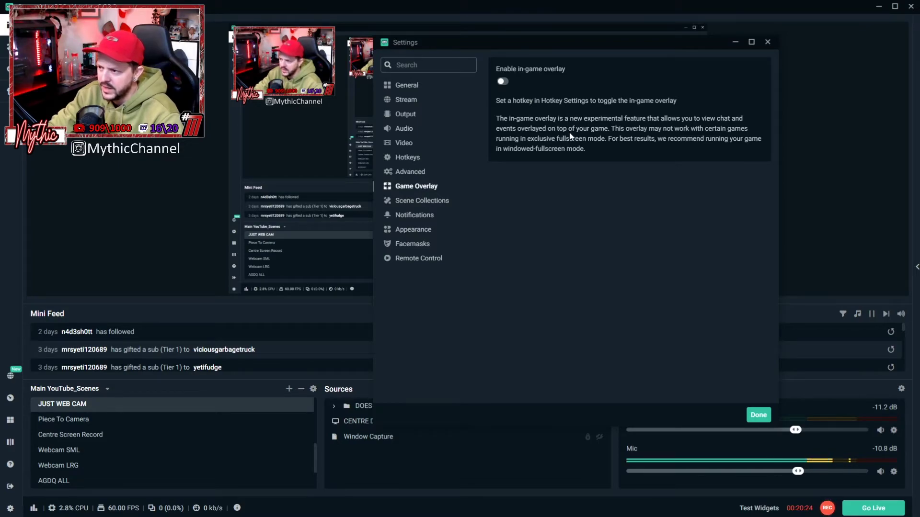
click(410, 203)
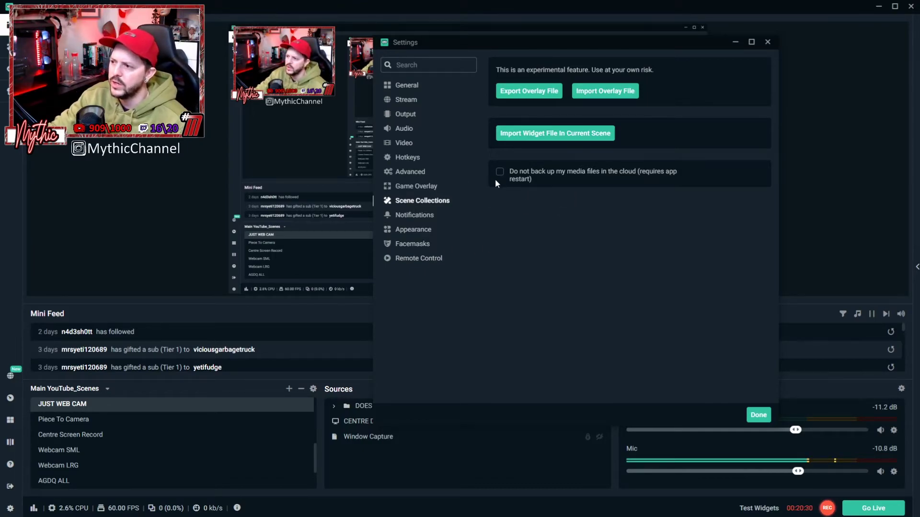
click(416, 219)
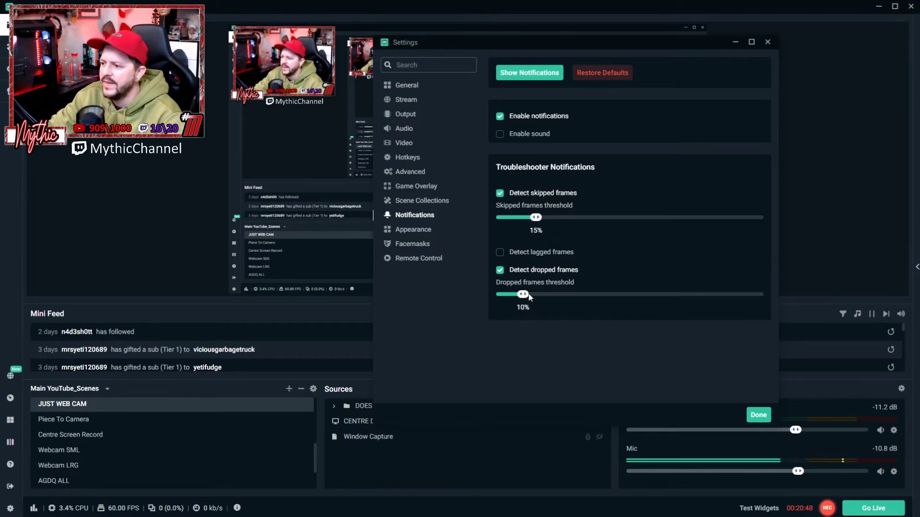
click(409, 231)
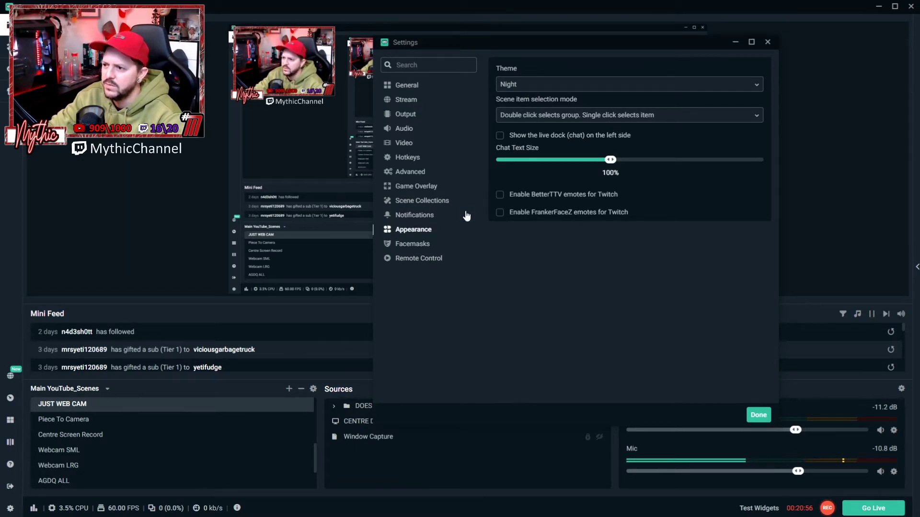
click(418, 247)
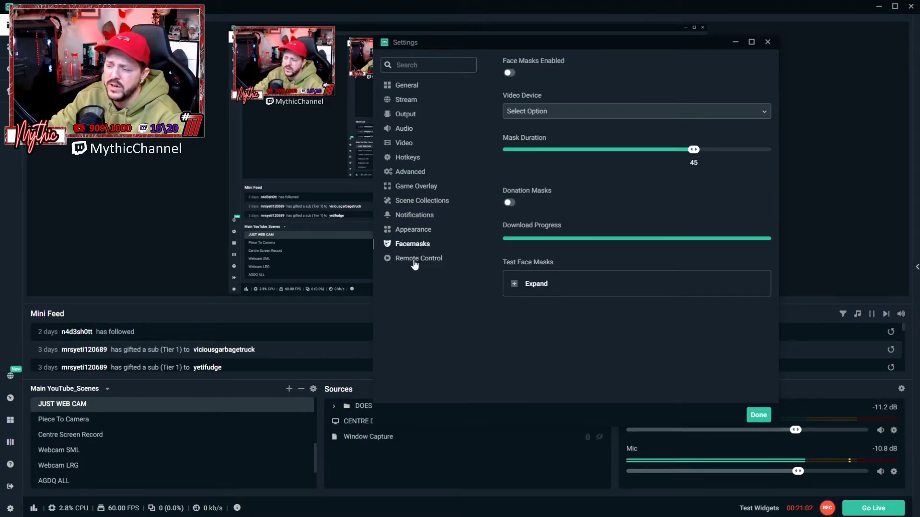
click(415, 263)
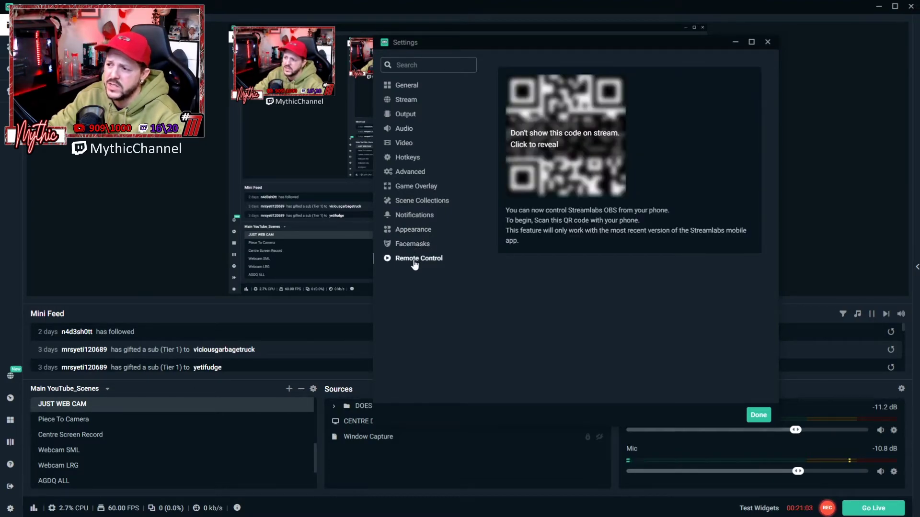
Revisit the General and Stream settings and examine the streaming encoder and bitrate options in the Output settings
click(406, 89)
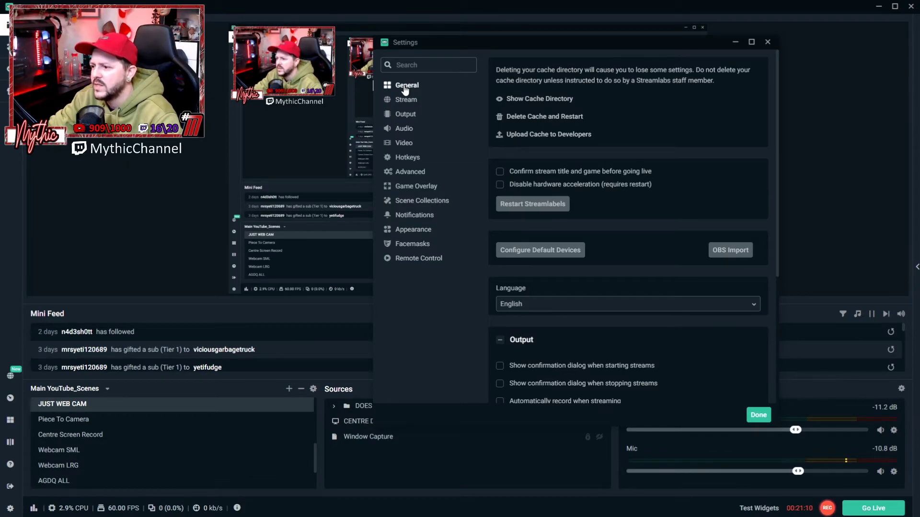
click(407, 101)
click(407, 116)
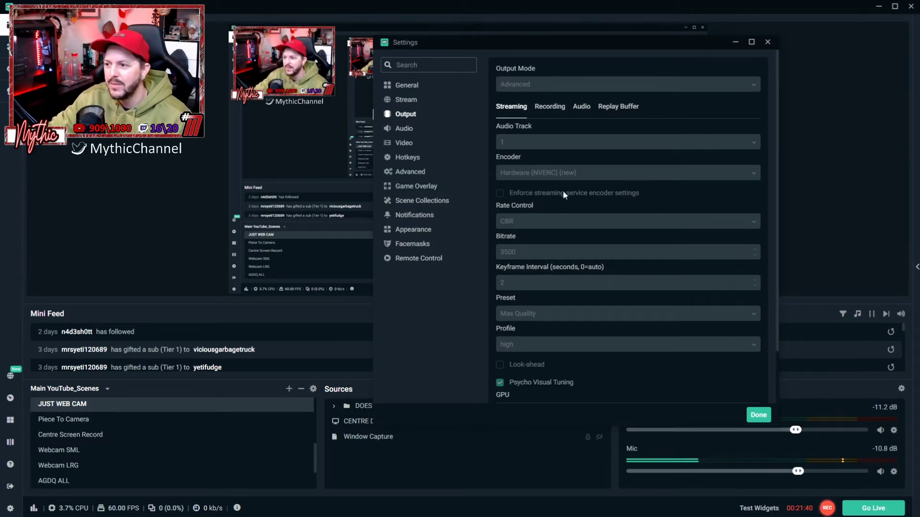
Close the Settings window and switch to the Piece To Camera scene
click(758, 415)
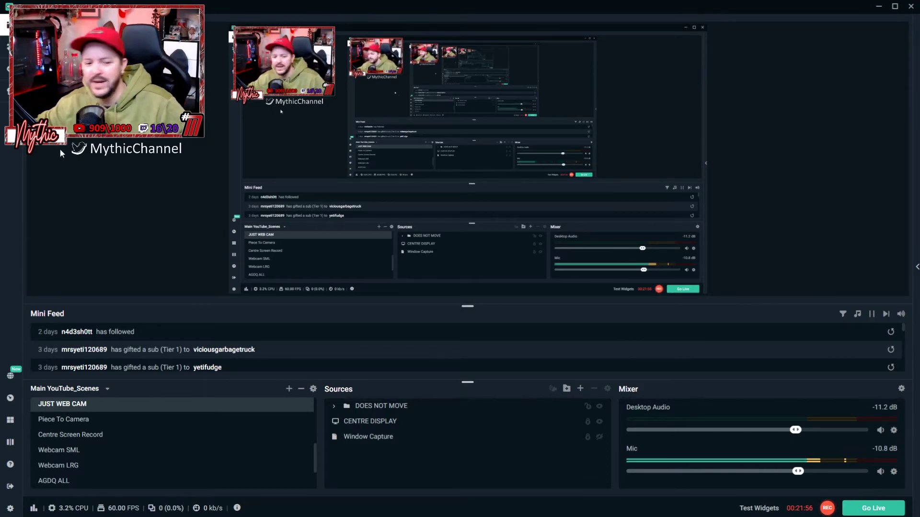
click(74, 420)
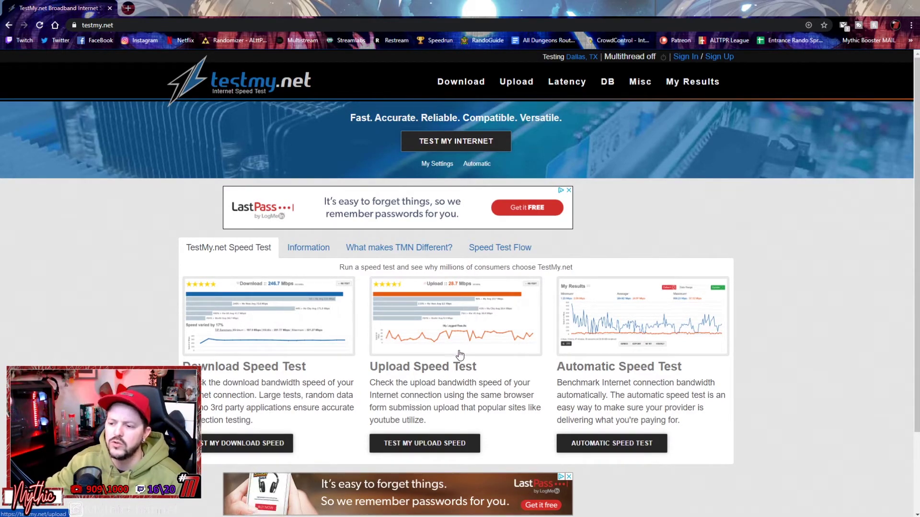
In the browser, run an upload speed test on TestMy.net with a manual test size of 50 MB
click(427, 449)
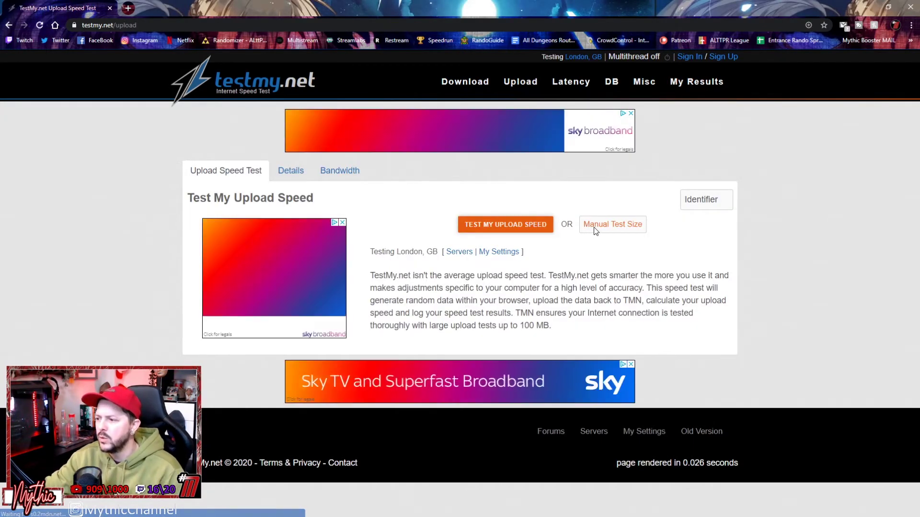
click(600, 225)
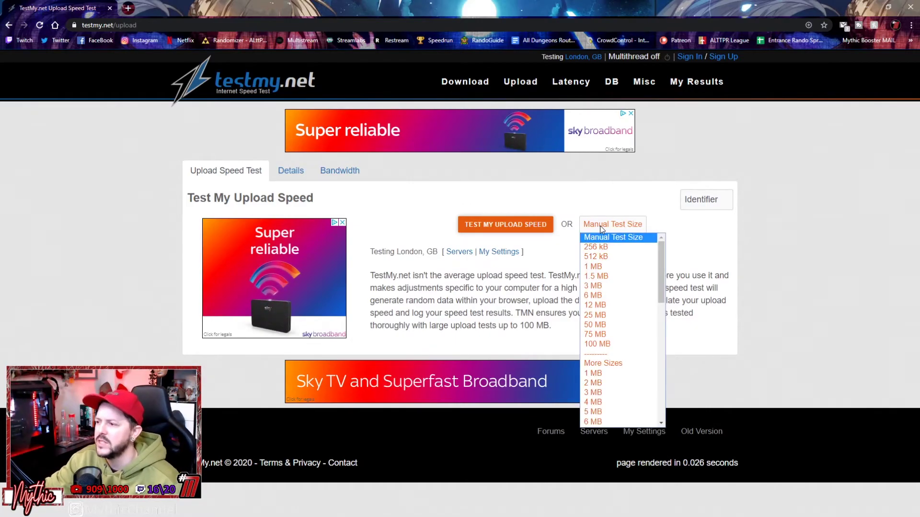
click(618, 324)
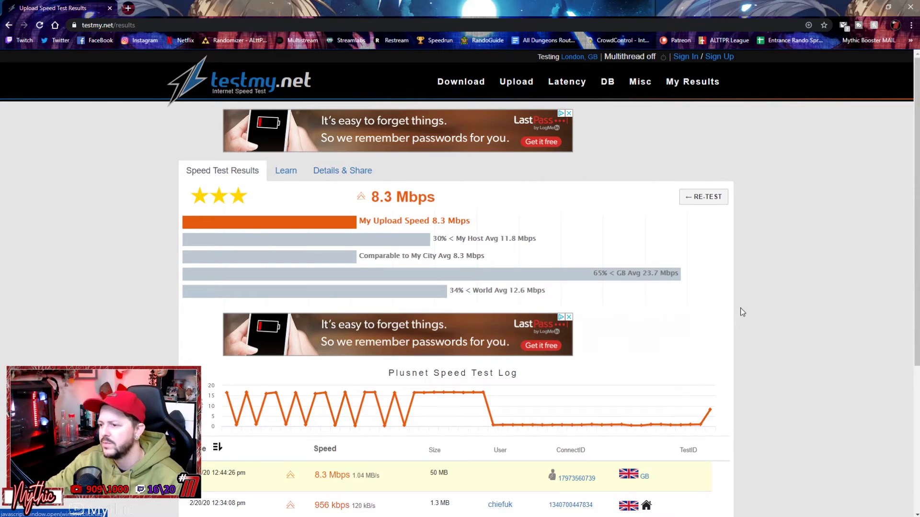
Look over the upload speed comparison and the speed test log on the TestMy.net results page
scroll(729, 318, down, 1)
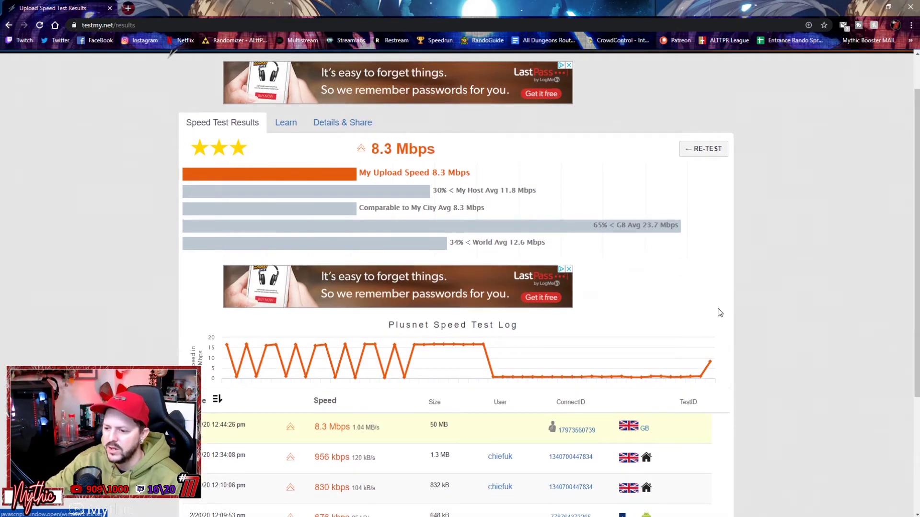
scroll(709, 304, up, 1)
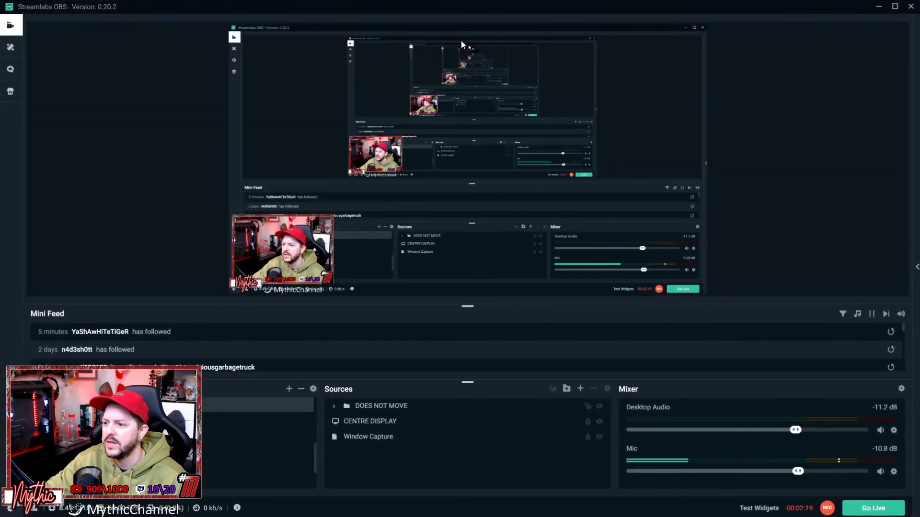
In Streamlabs OBS, open the Settings and check the Stream, Video and Output pages for the service, resolution, frame rate and streaming bitrate
click(10, 507)
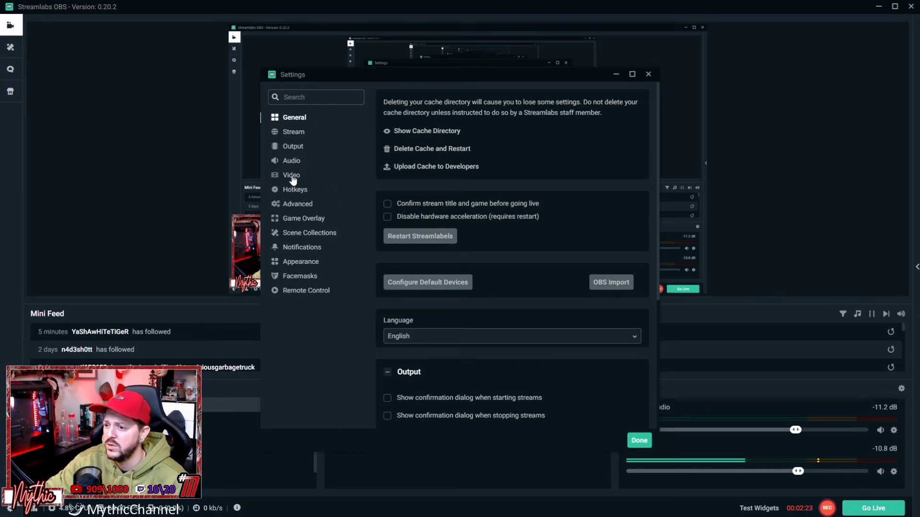
click(294, 134)
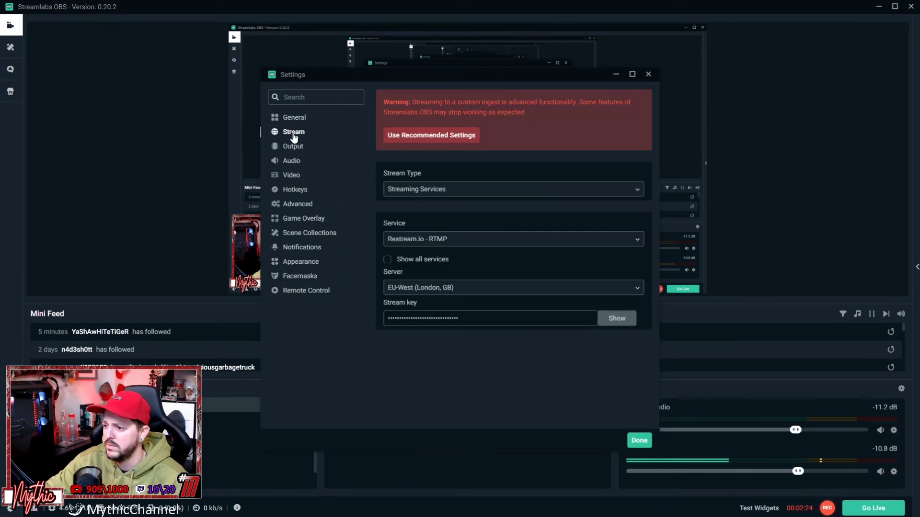
click(293, 176)
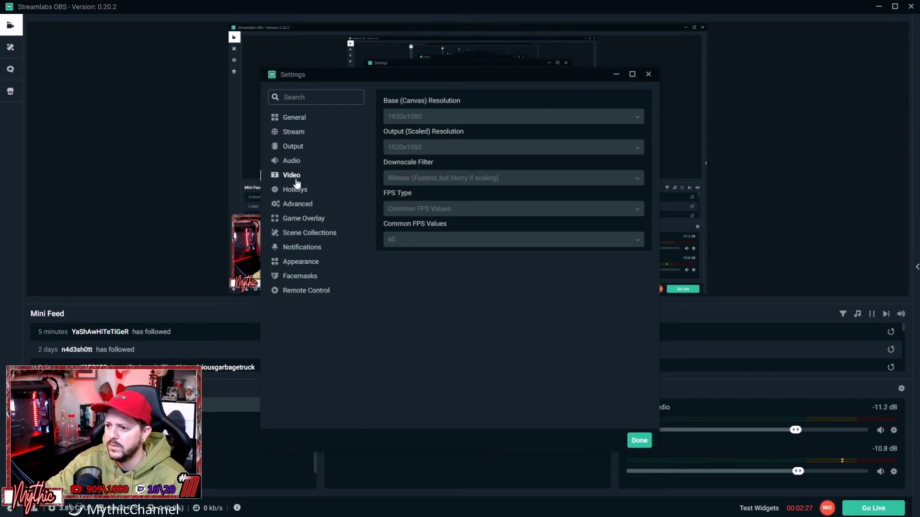
click(297, 150)
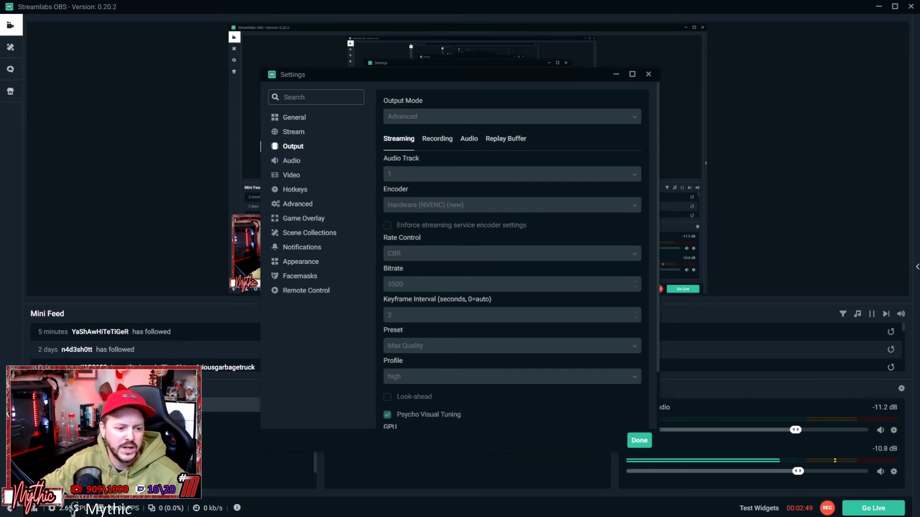
Switch to the browser window with youtube.com and return to the Output settings in Streamlabs OBS
key(alt+Tab)
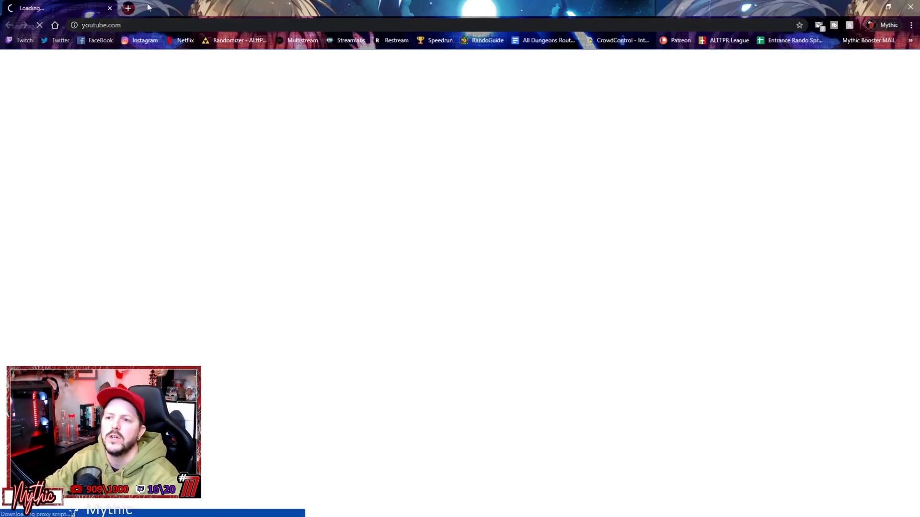
key(super+Down)
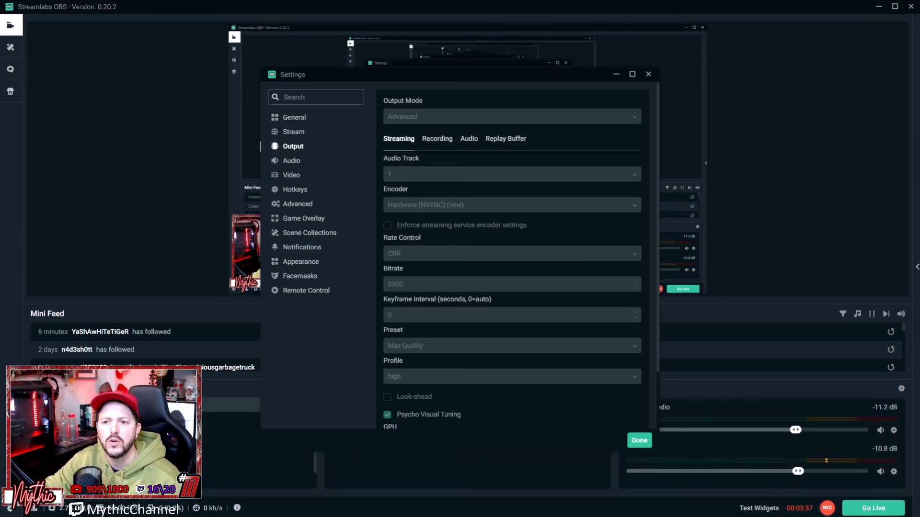
Close the Settings window and switch to the Piece To Camera scene with the large webcam source
drag(350, 79, 466, 51)
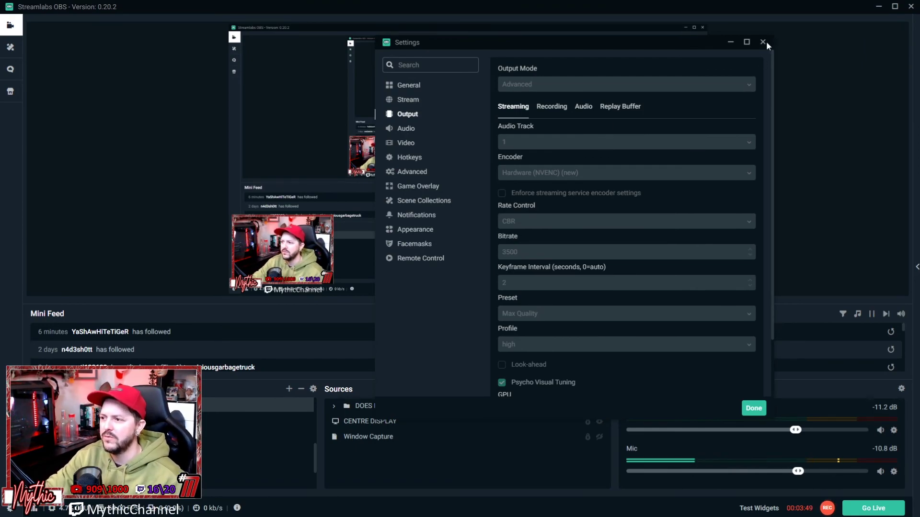
click(755, 409)
click(254, 420)
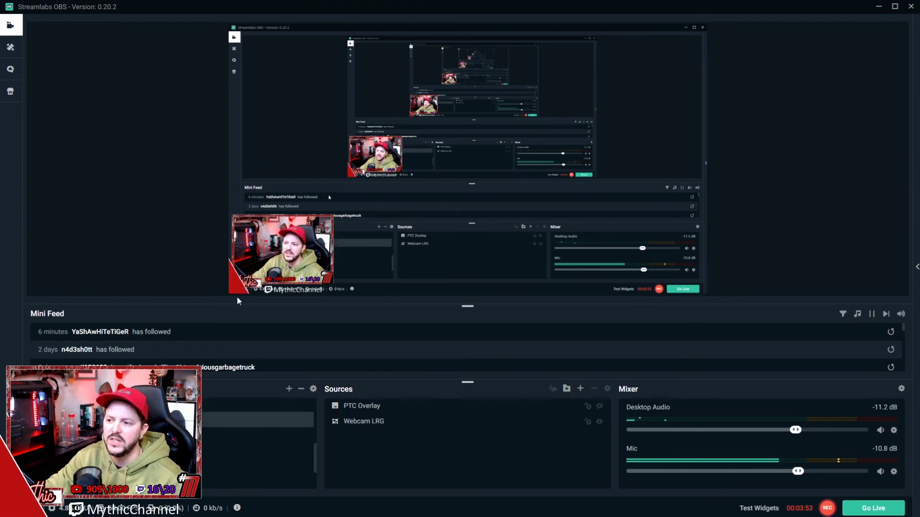